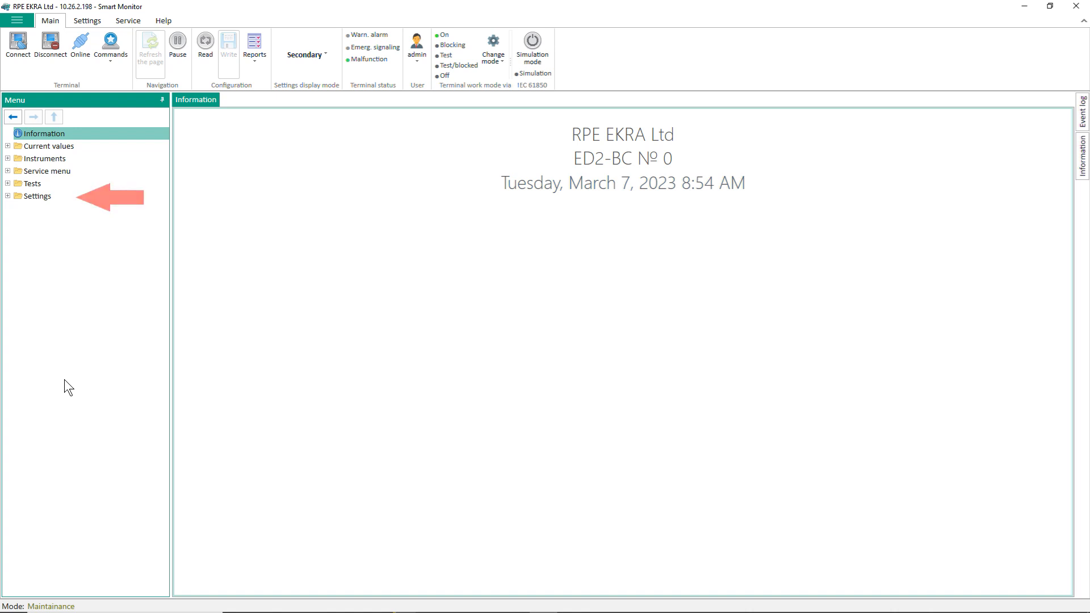
Step: Open the Terminal options page under Settings › System parameters in the Menu tree
left_click(7, 195)
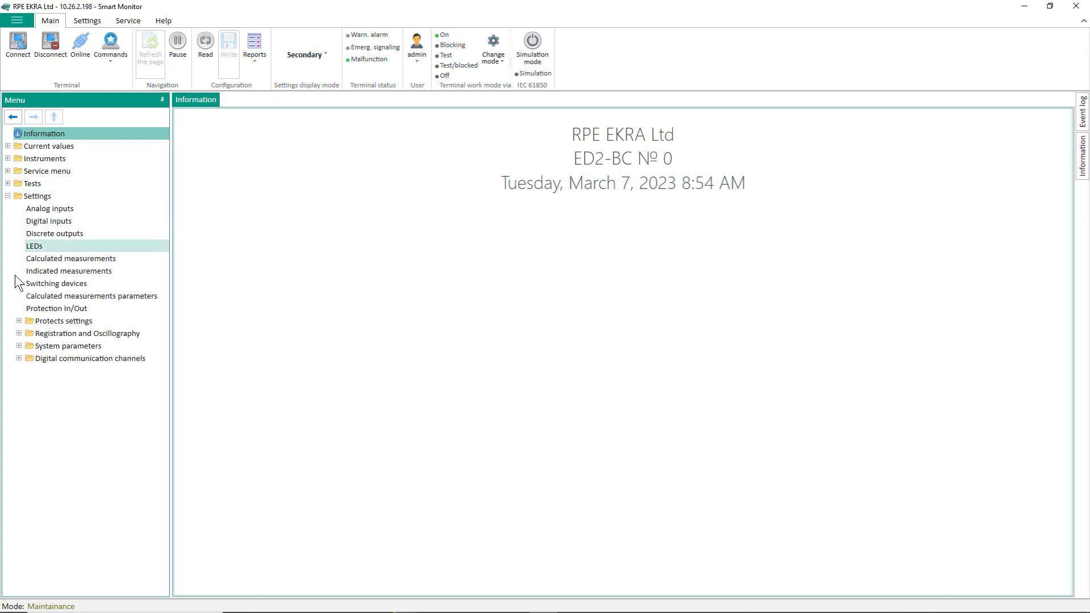
left_click(18, 345)
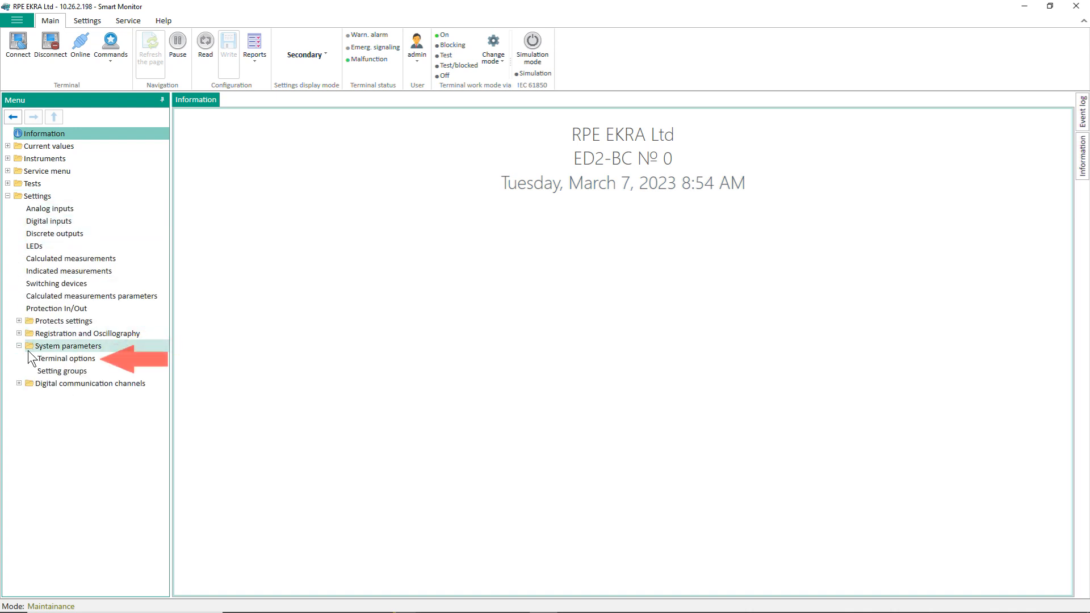
left_click(45, 359)
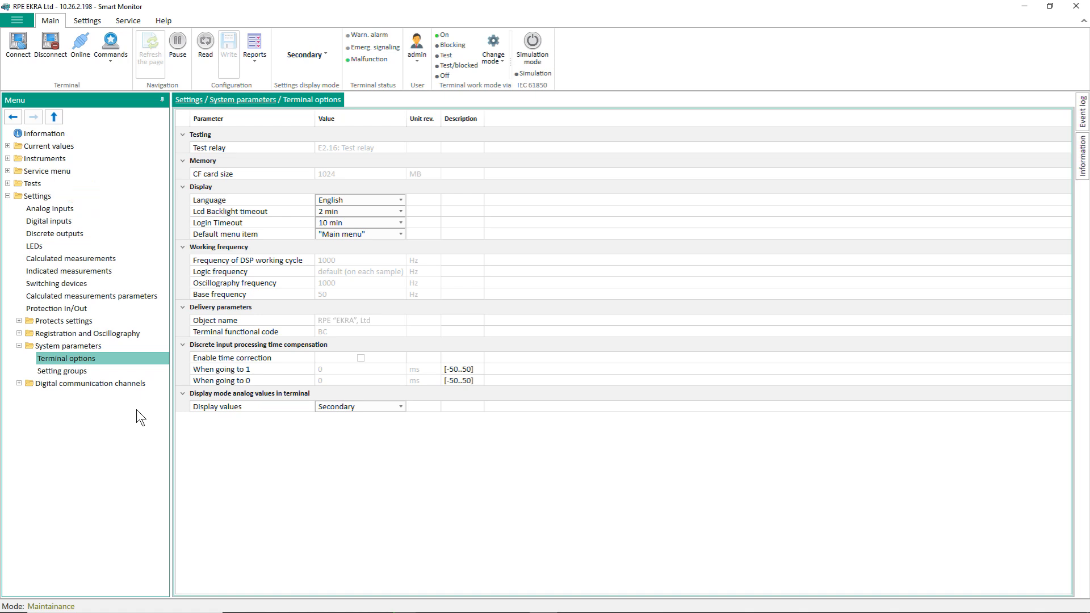
Step: Open Registration and Oscillography › Analog inputs and tick U1 A for oscillogram recording
left_click(19, 334)
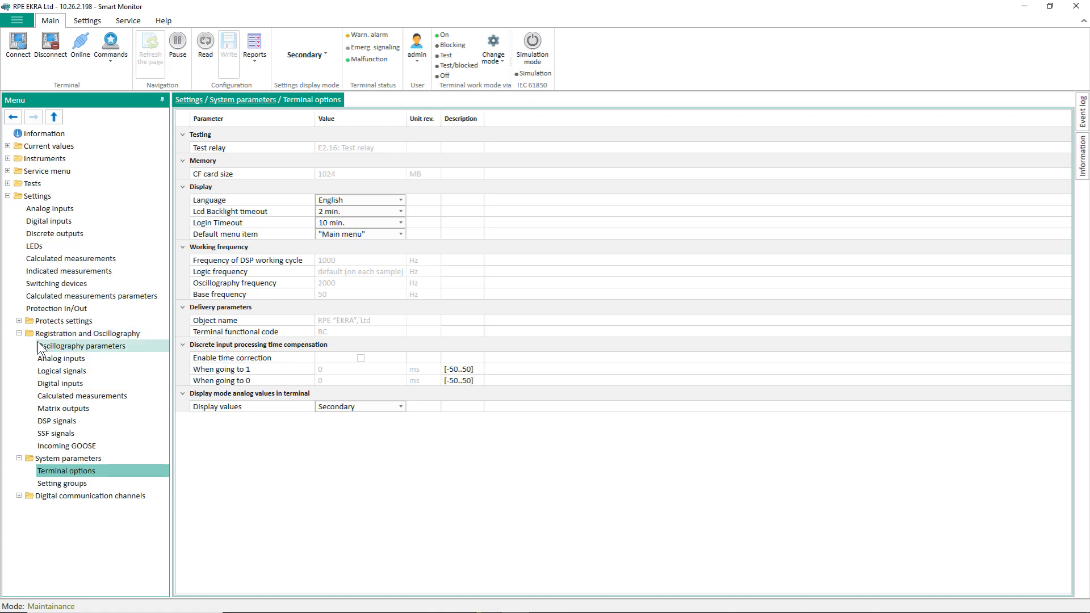
left_click(58, 358)
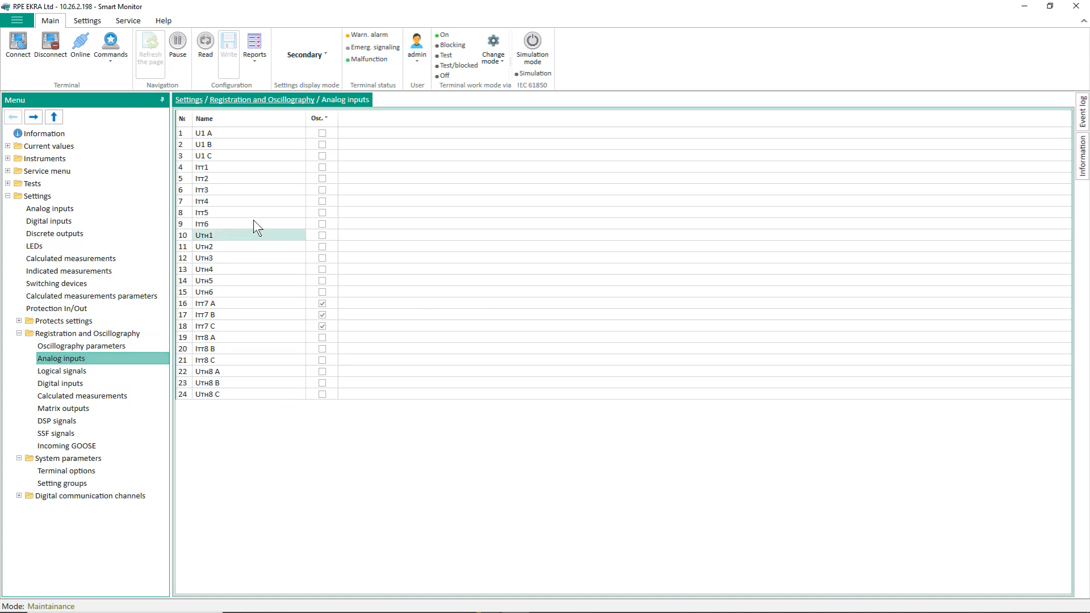
left_click(322, 133)
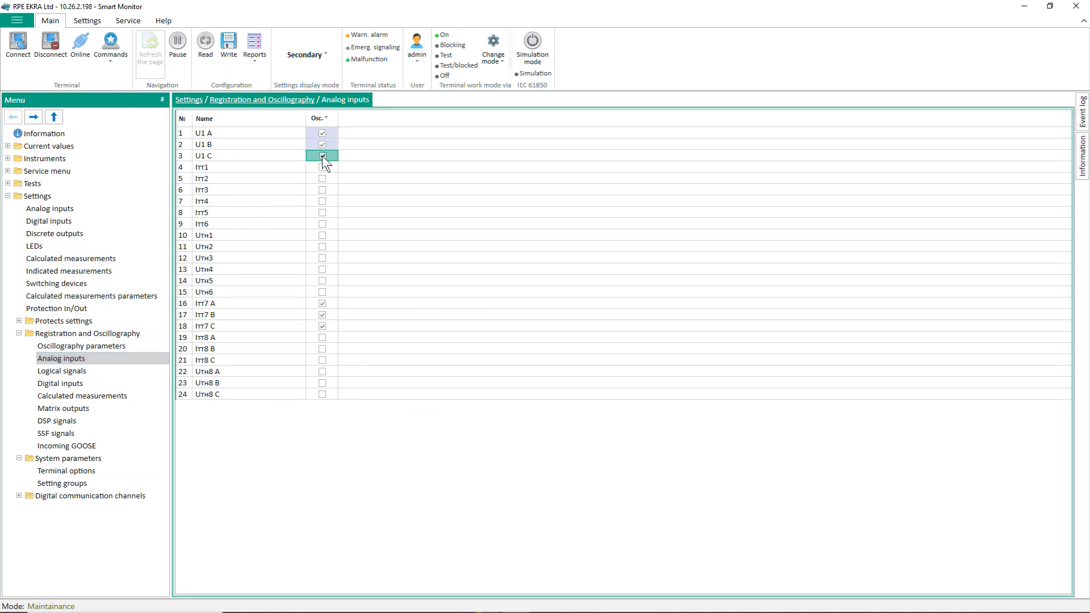
Step: In Logical signals, tick Front start for row 34, 3I>CBFP Op. A comp_L2
left_click(55, 370)
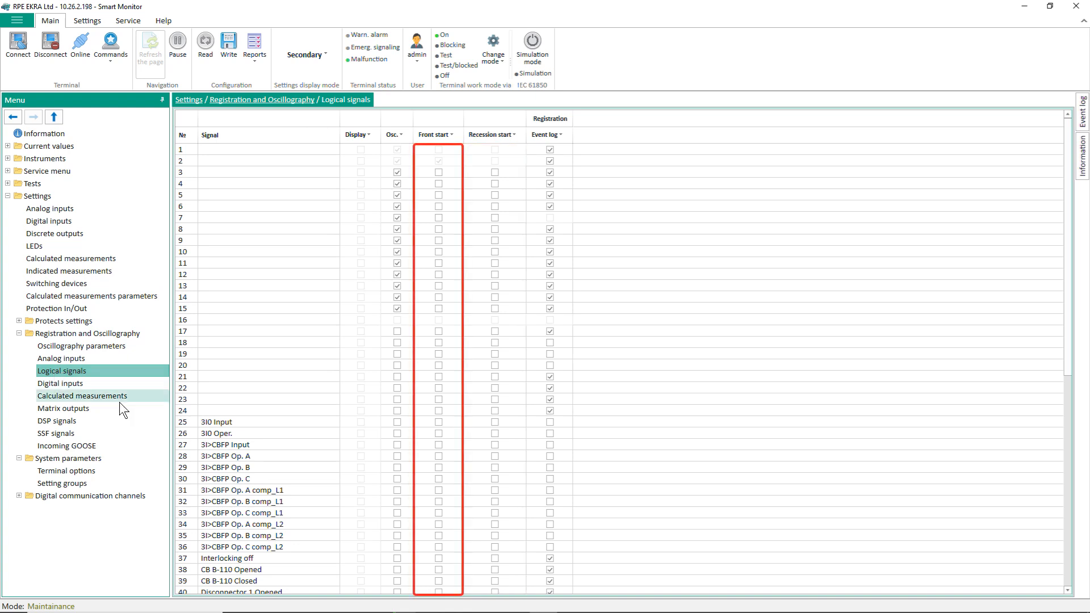
left_click(439, 525)
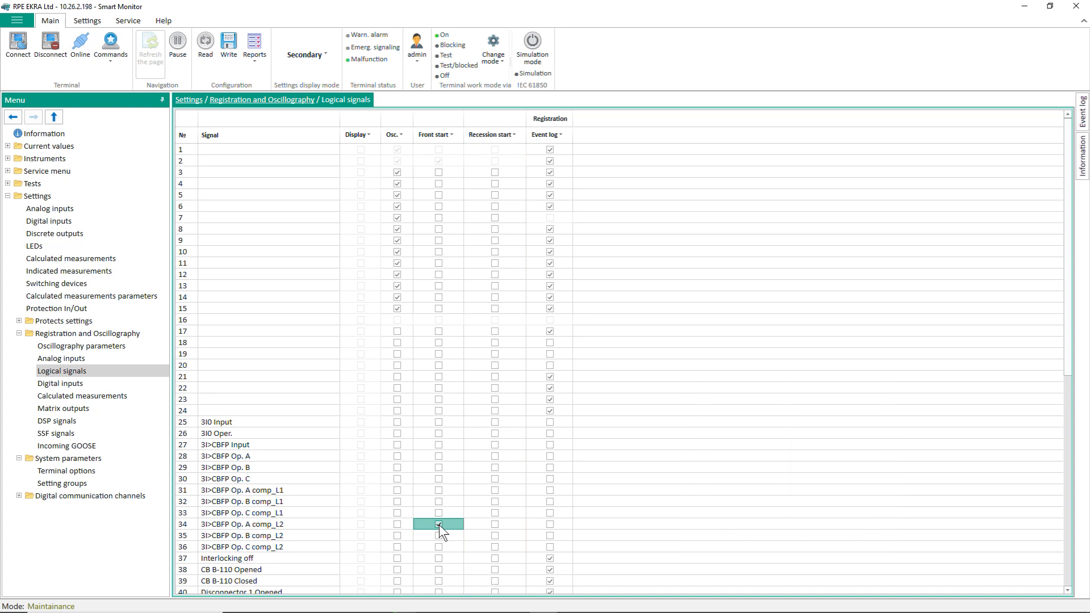
left_click(453, 134)
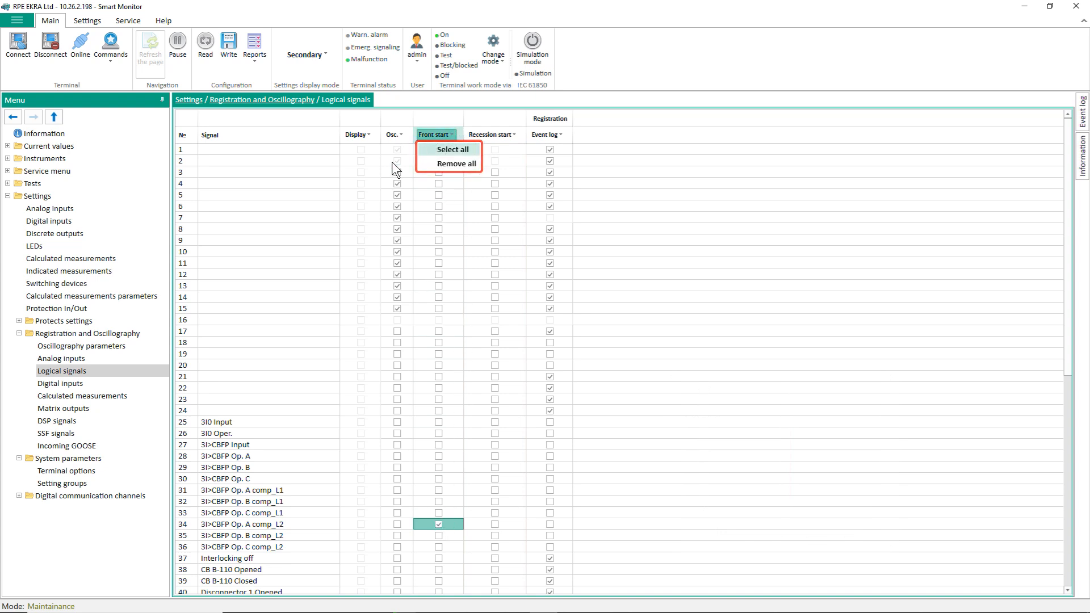
Step: Open Oscillography parameters: 1 s pre-accident, 5 s maximum fault, 1 s after-accident, 30 oscillograms
left_click(90, 344)
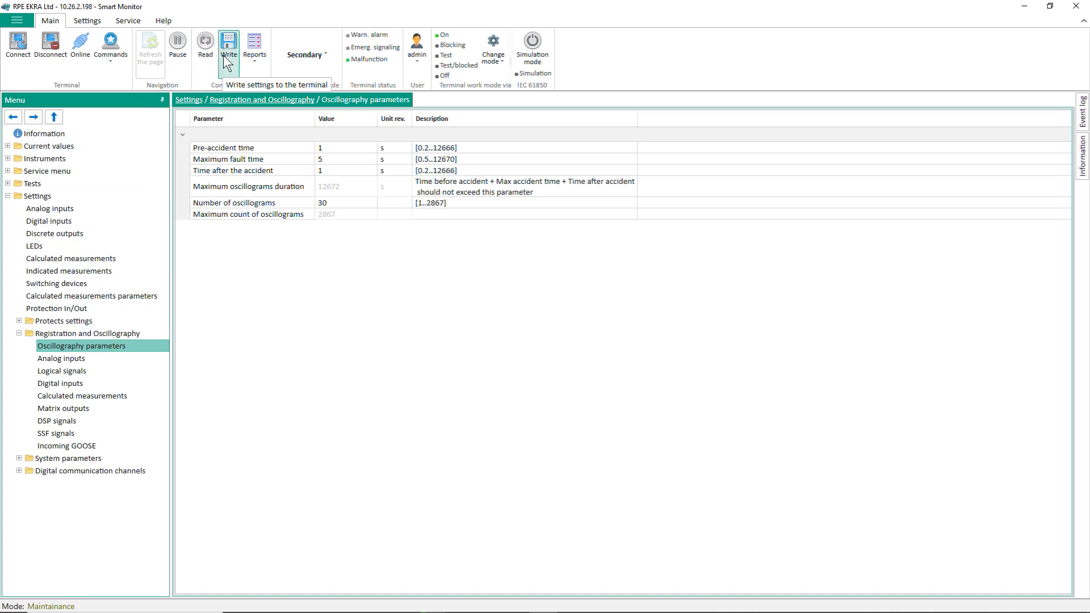
Step: Write the configuration to the terminal, confirming with the terminal password
left_click(227, 63)
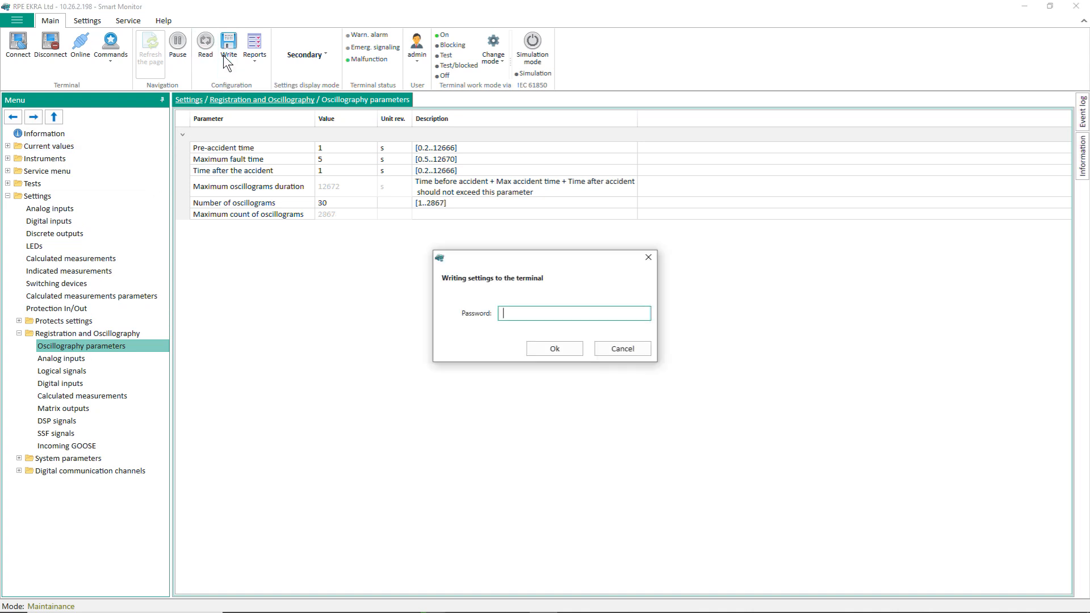
type("123456")
key("Return")
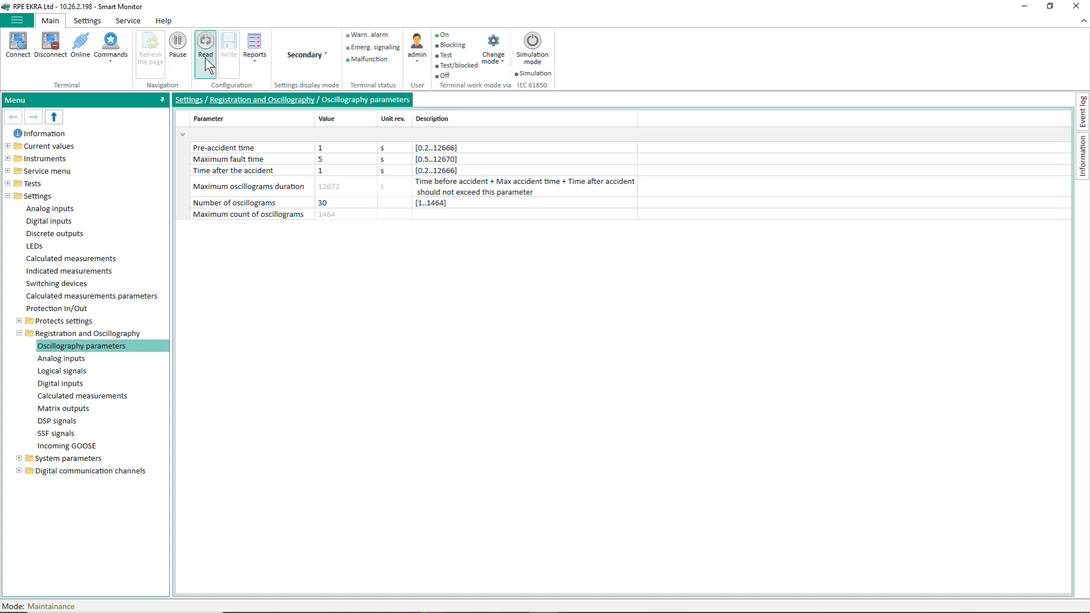
Step: Start oscillography manually from Commands and confirm, recording oscillogram 0027
left_click(114, 67)
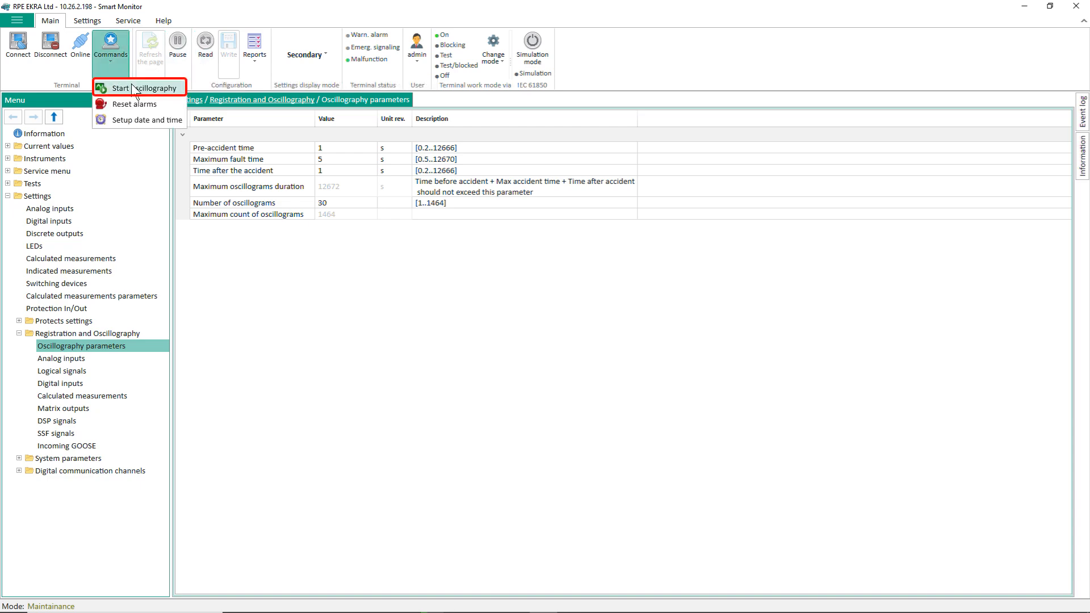
left_click(133, 88)
left_click(603, 328)
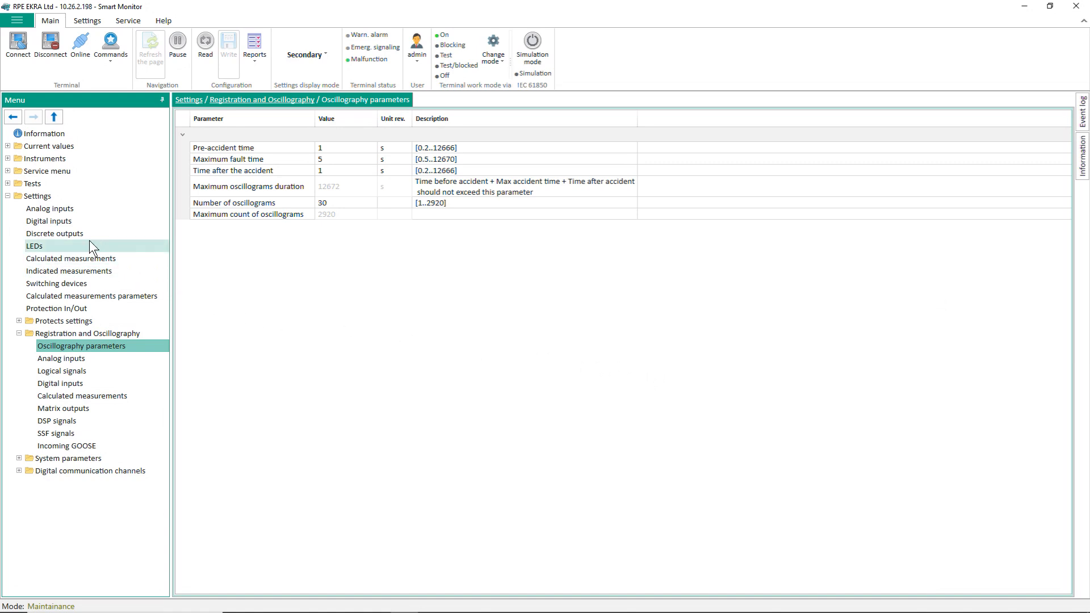
Step: Refresh the Instruments › Oscillograms list and open 7111.a0001 in Waves via Comtrade open
left_click(7, 159)
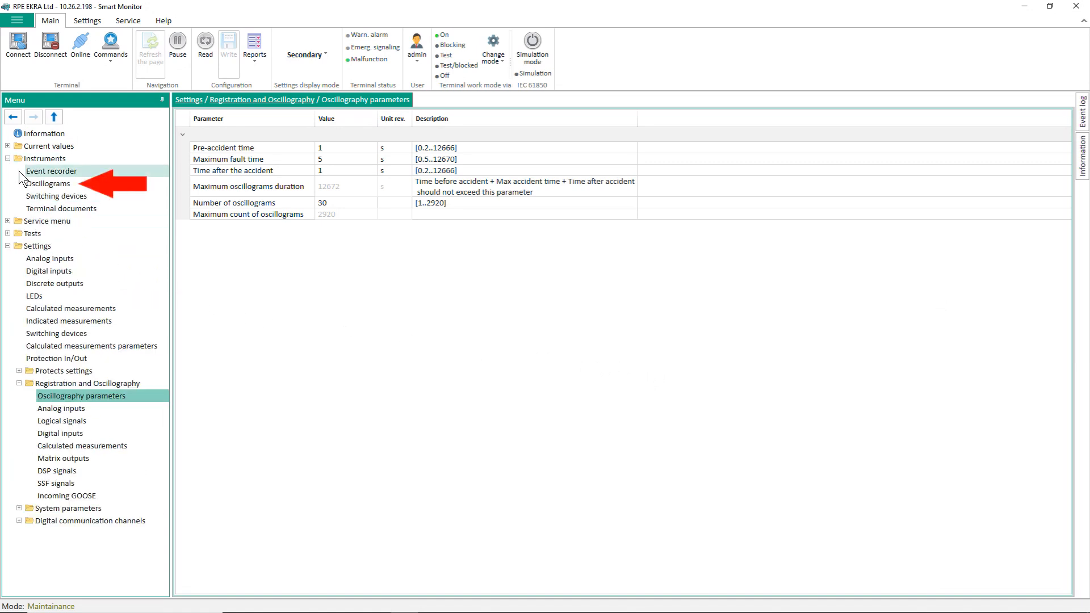
left_click(46, 185)
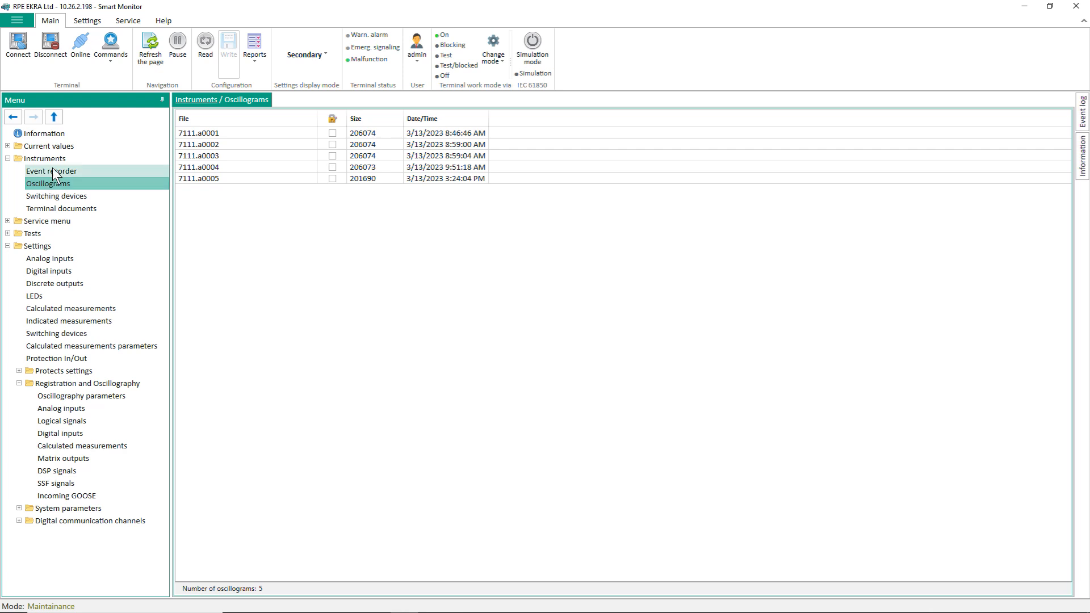
left_click(146, 60)
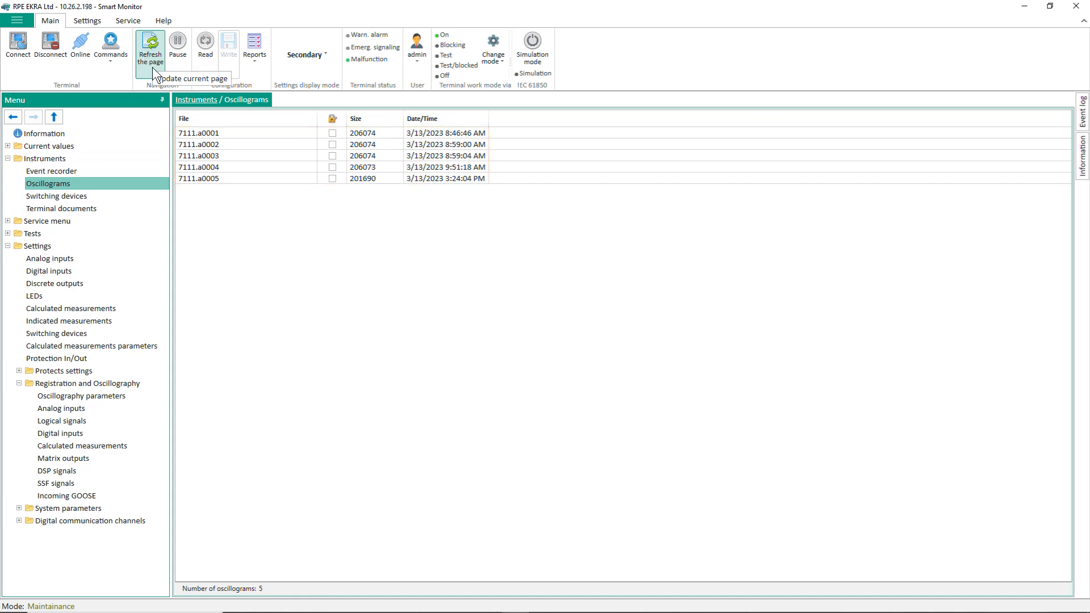
right_click(213, 136)
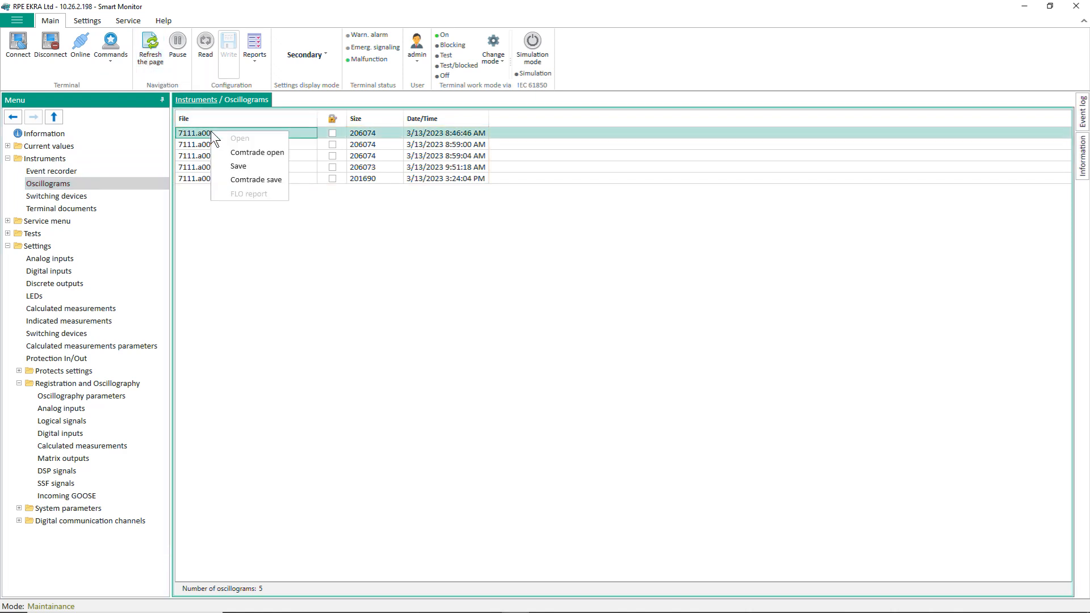
left_click(248, 151)
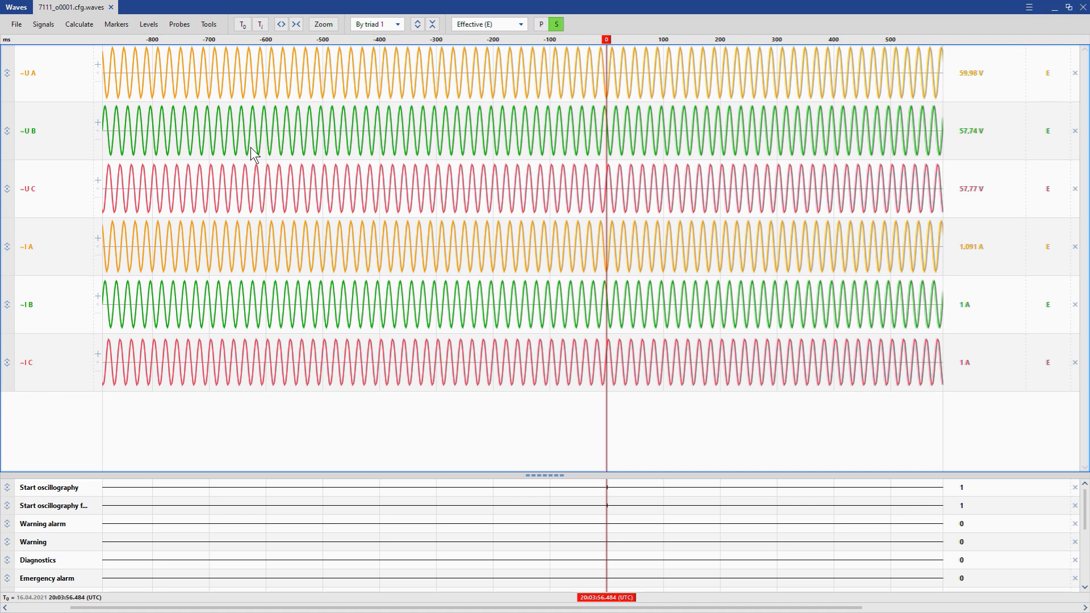
Step: Close the Waves viewer and bring up the context menu for 7111.a0001 again
left_click(1082, 7)
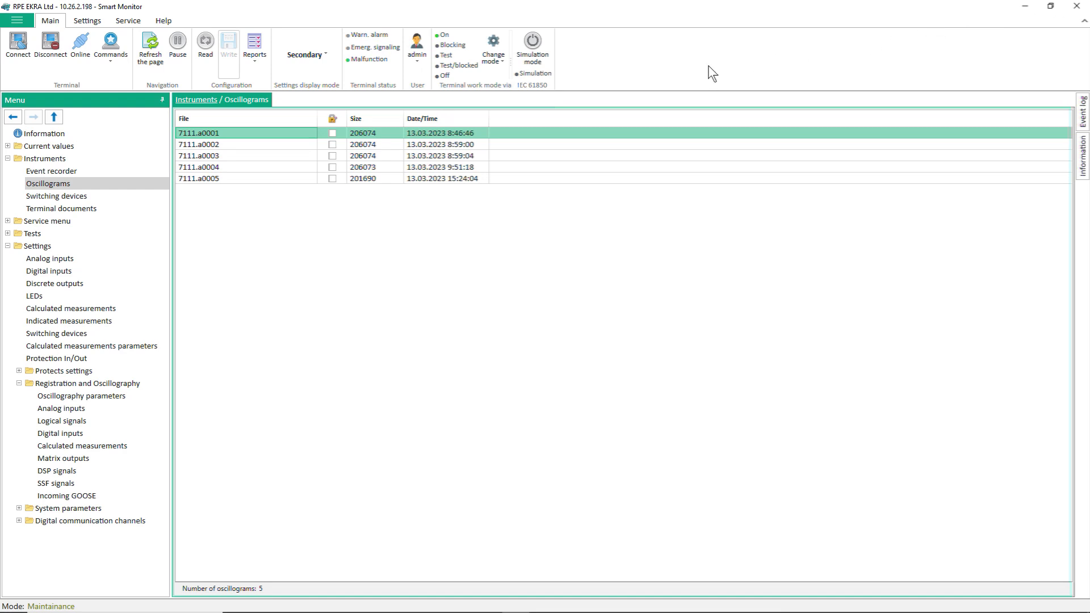
right_click(250, 134)
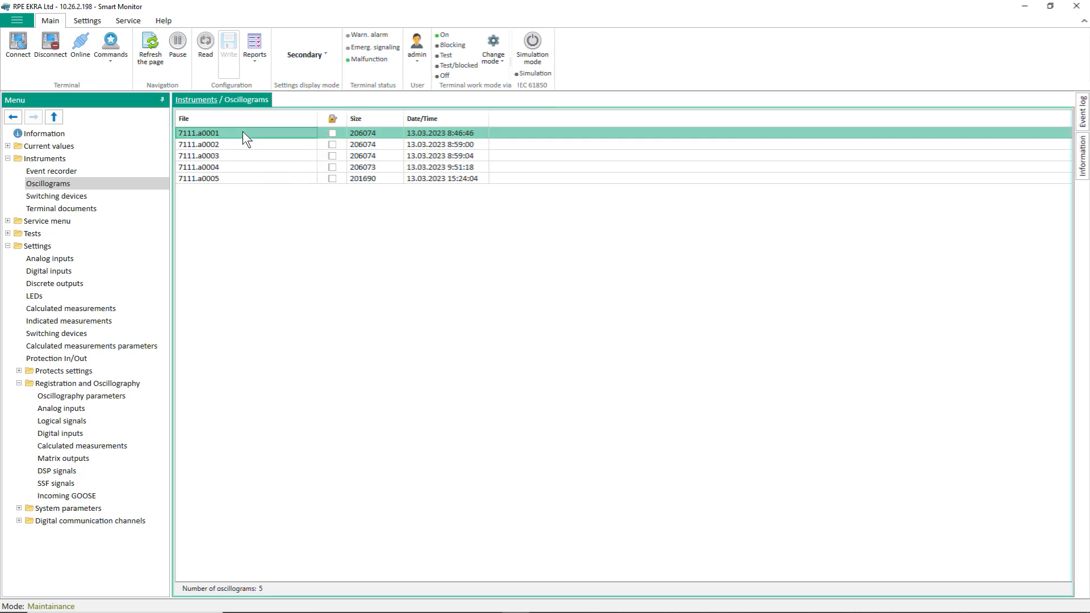
Step: Mark oscillograms 7111.a0002 and 7111.a0003, then move the Waves time marker to 75 ms
left_click(332, 144)
left_click(333, 154)
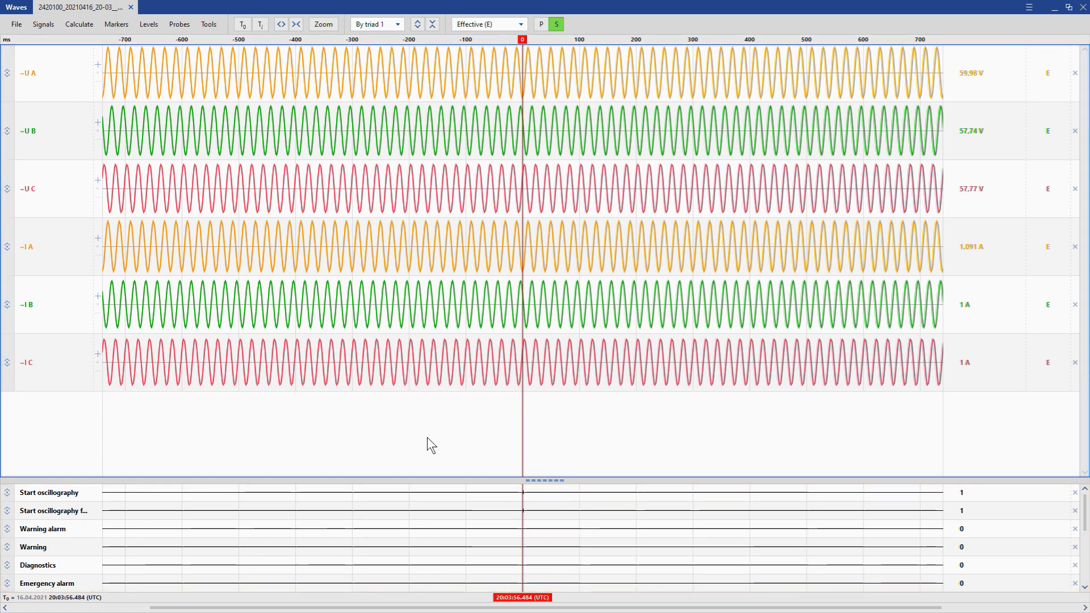
left_click_drag(523, 440, 565, 438)
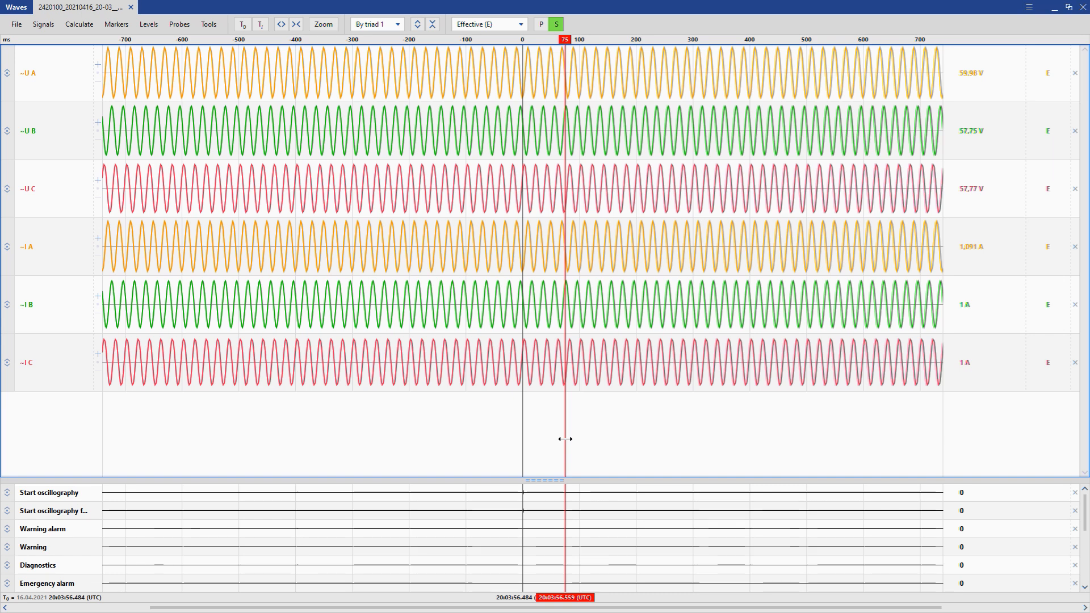
Step: Show harmonics for ~U A, ~U B and ~U C at 75 ms, then open a vector diagram
left_click(207, 26)
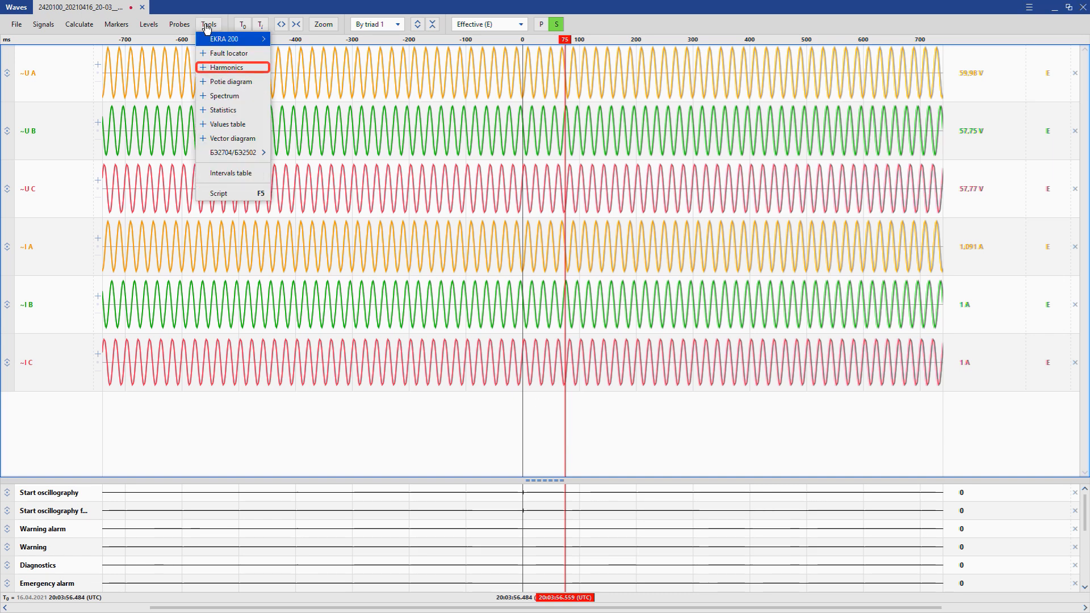
left_click(226, 67)
left_click(787, 307)
left_click(804, 316)
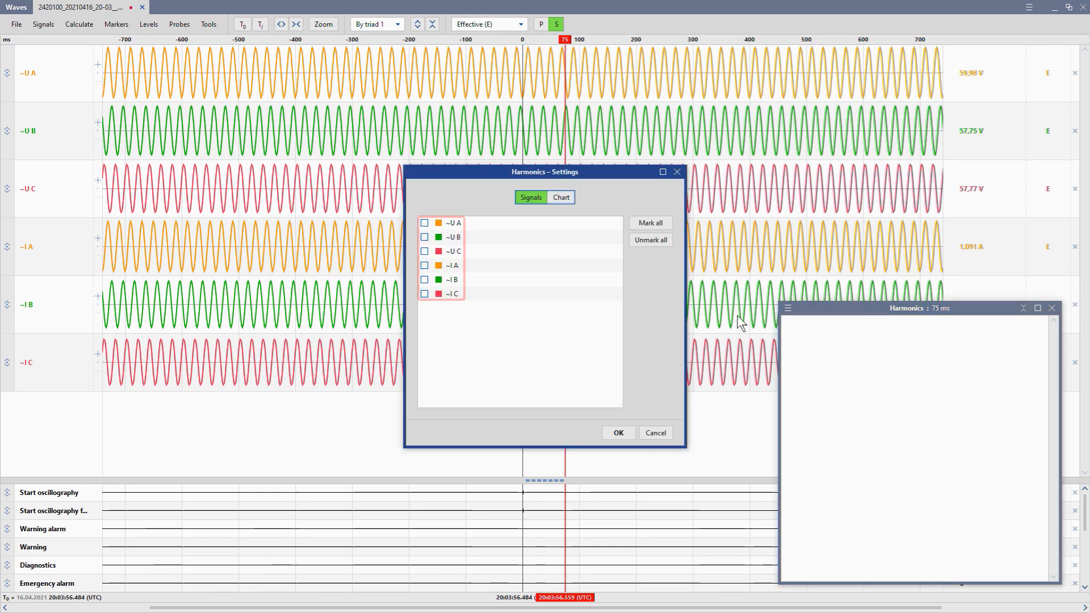
left_click(424, 223)
left_click(424, 237)
left_click(424, 251)
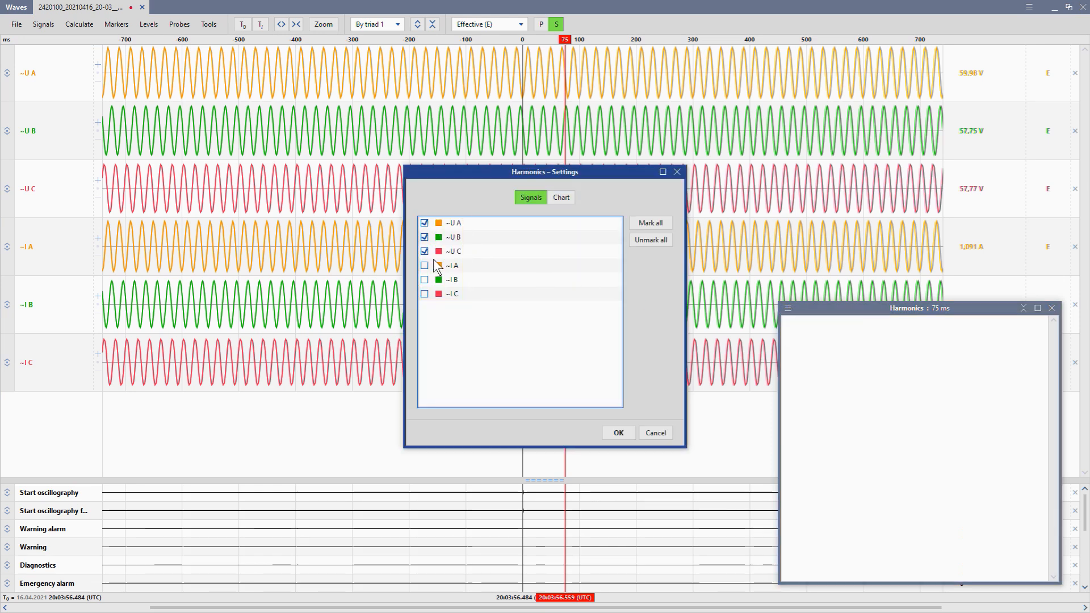
left_click(618, 433)
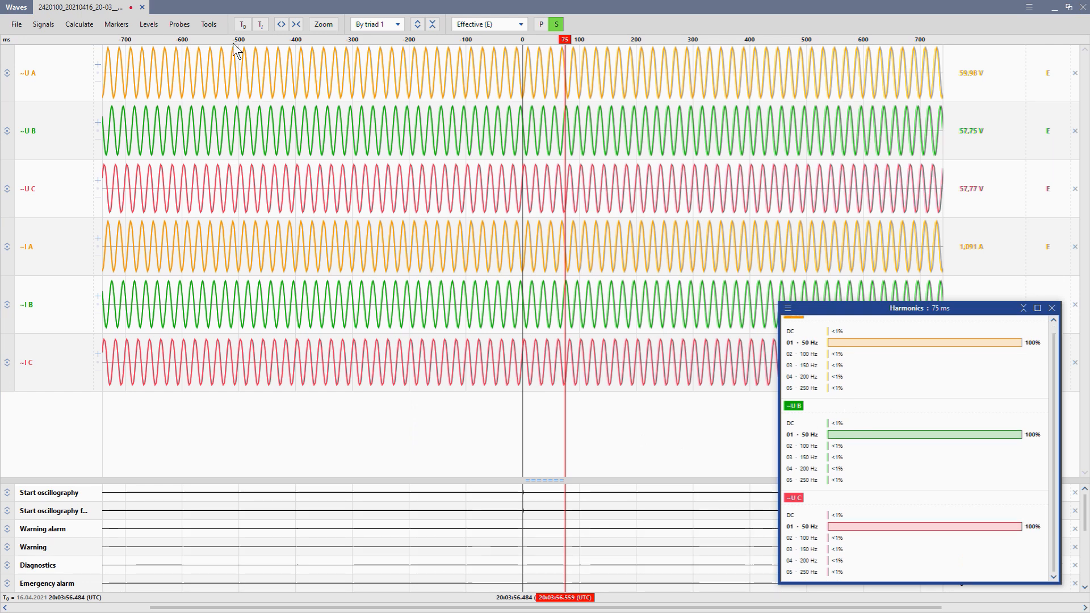
left_click(208, 24)
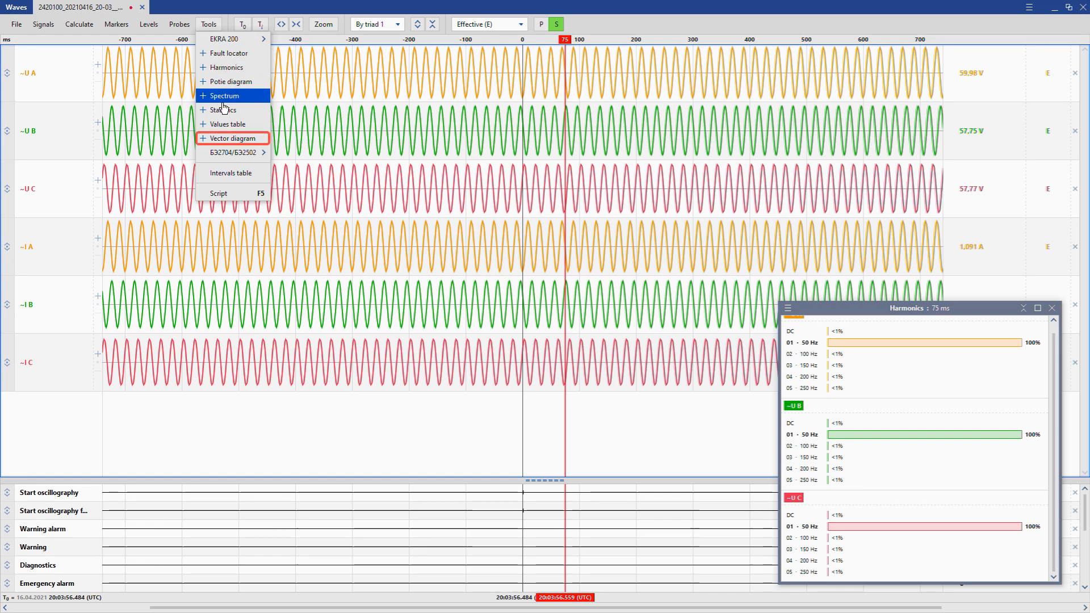
left_click(223, 138)
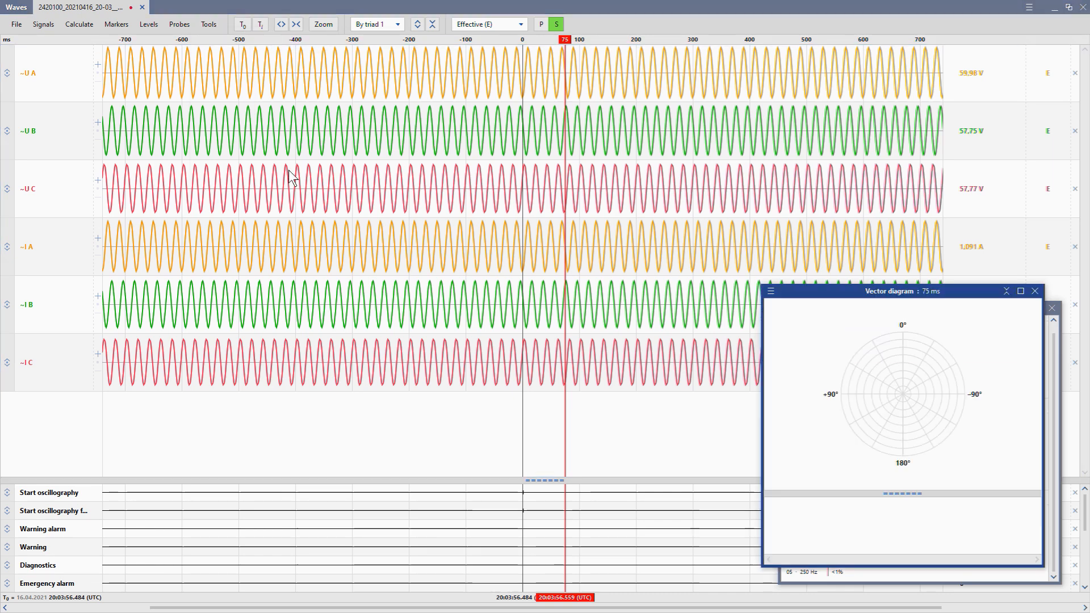
Step: Plot ~U A, ~U B and ~U C on the vector diagram, with ~U A as base vector and harmonic 1
left_click(771, 290)
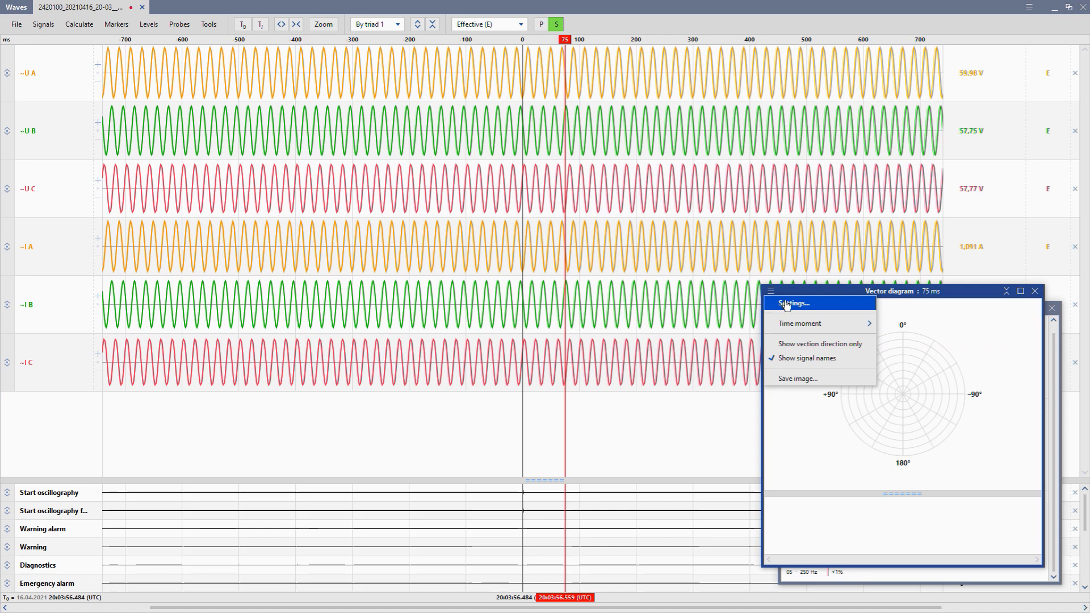
left_click(793, 303)
left_click(424, 223)
left_click(424, 236)
left_click(424, 251)
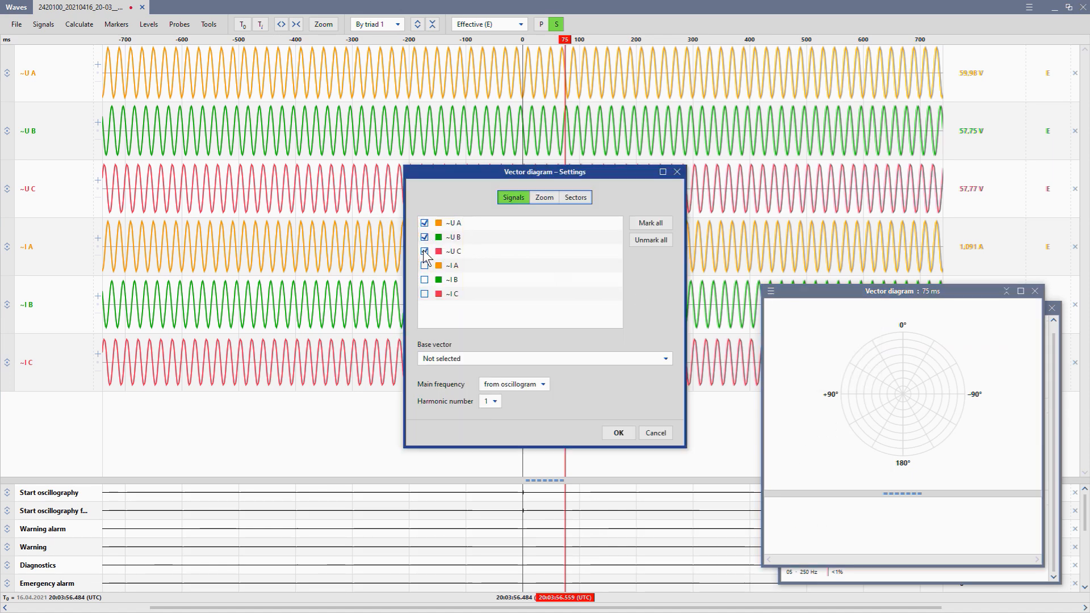
left_click(465, 361)
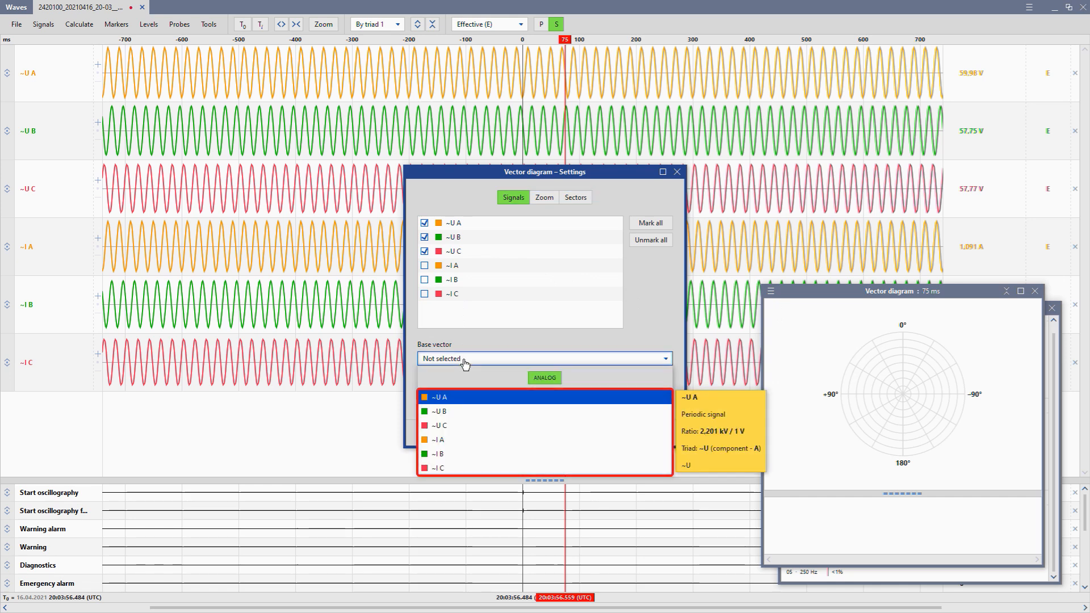
left_click(459, 395)
left_click(491, 401)
left_click(489, 413)
left_click(618, 433)
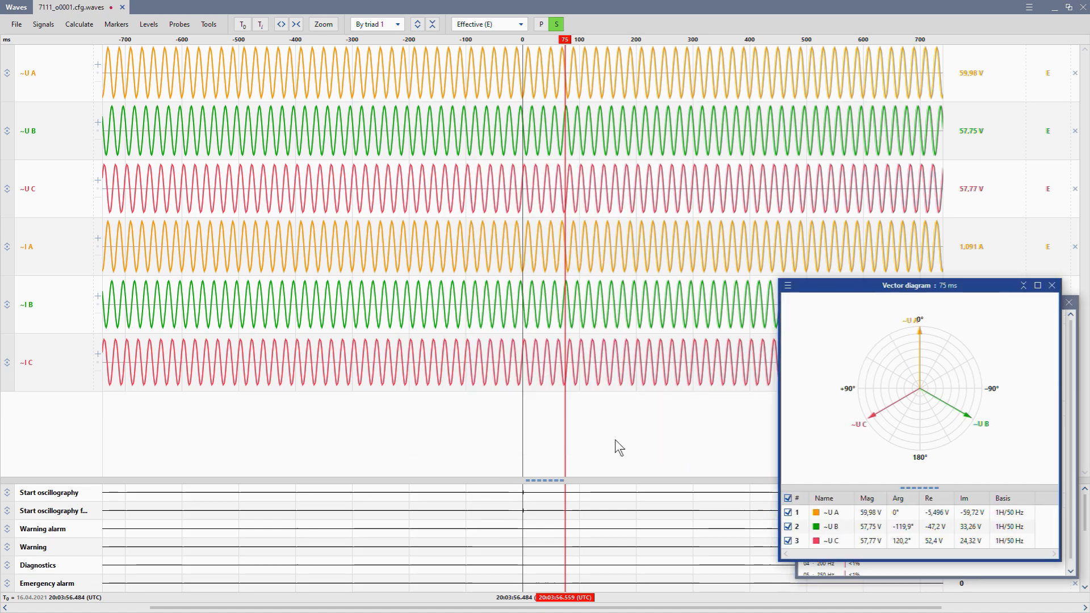
left_click(17, 7)
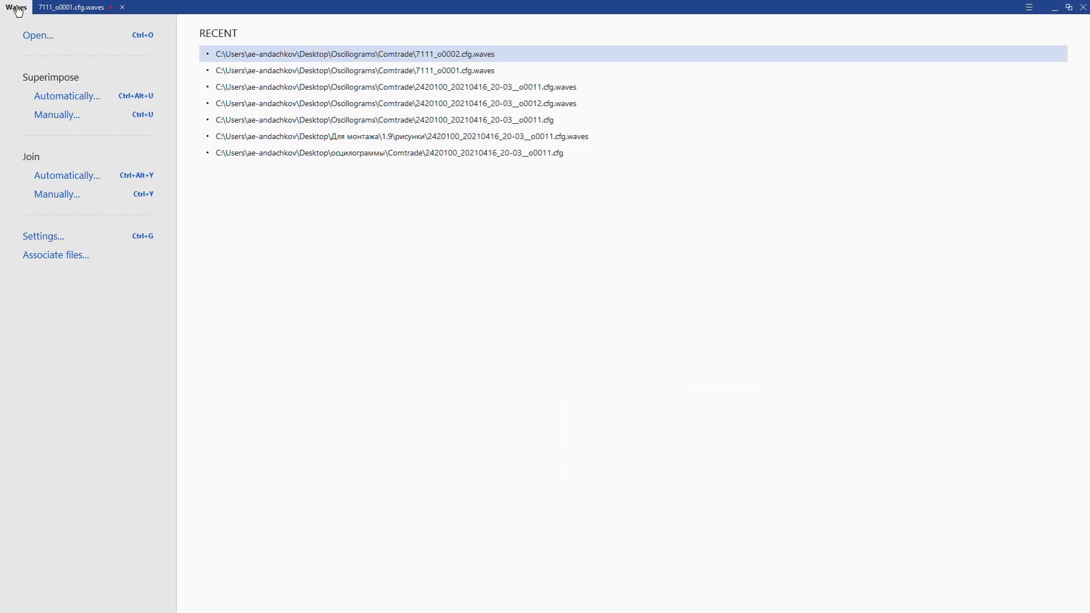
Step: Open 7111_o0002.cfg.waves from the Comtrade folder in a new tab
left_click(35, 36)
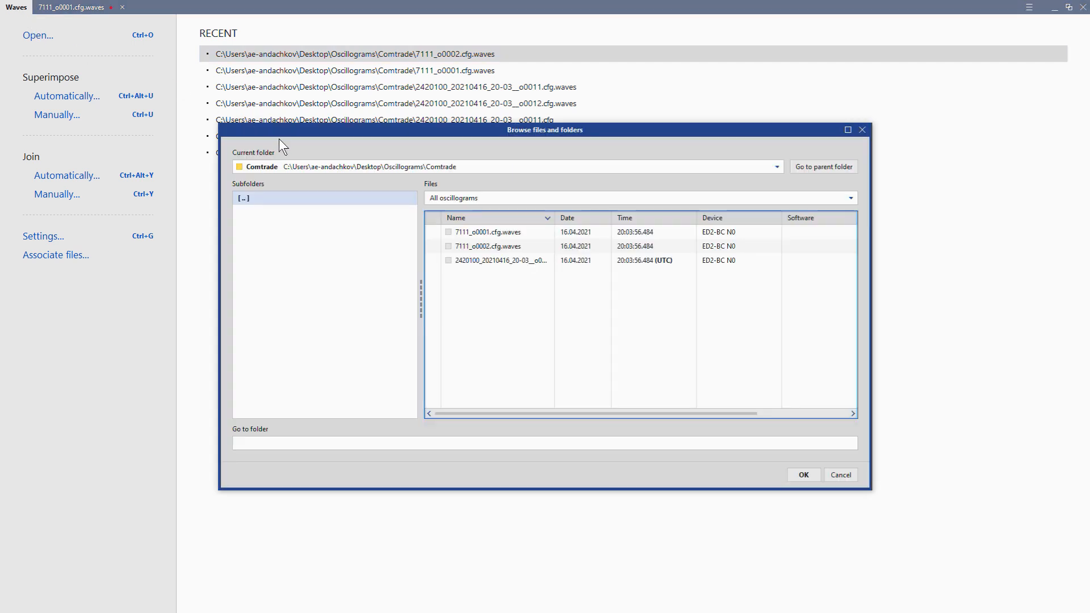
double_click(453, 245)
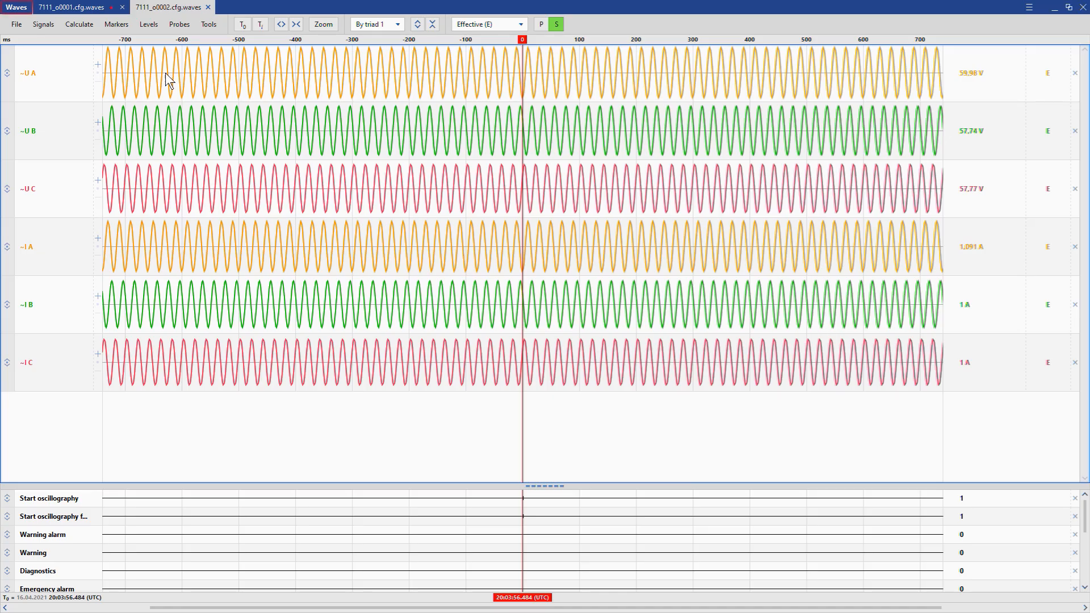
left_click(17, 7)
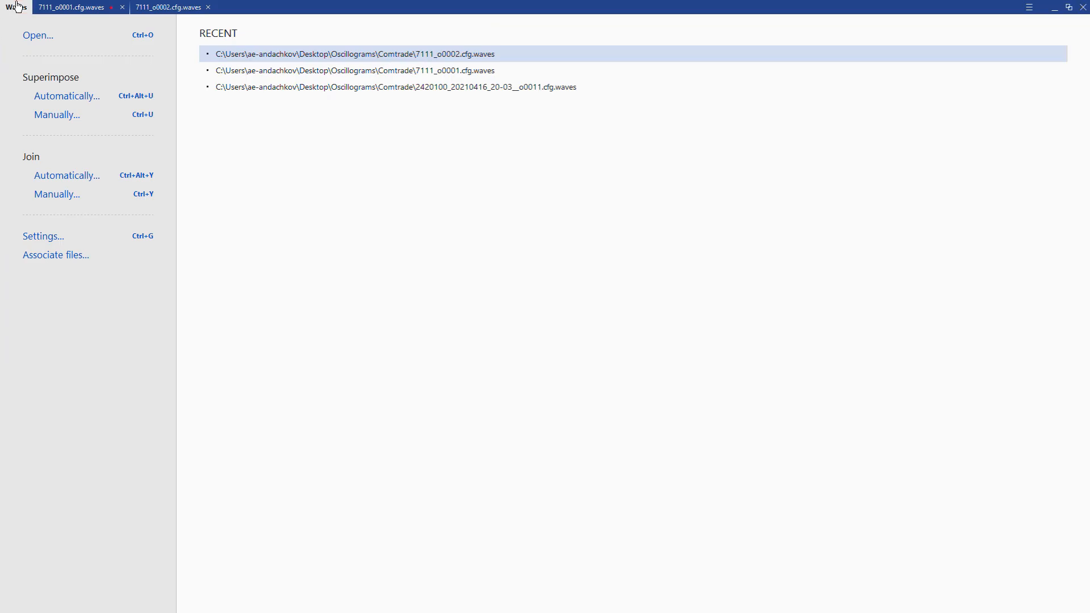
Step: Start automatic superimposition of 7111_o0001 and 7111_o0002, leaving out the ~I A, ~I B and ~I C currents
left_click(67, 95)
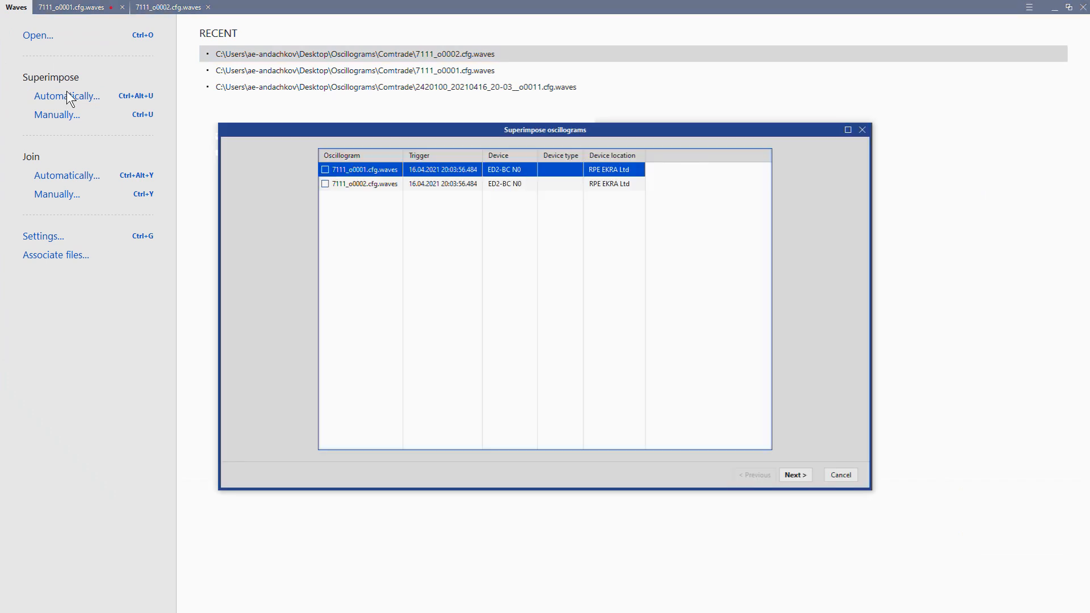
left_click(326, 170)
left_click(796, 475)
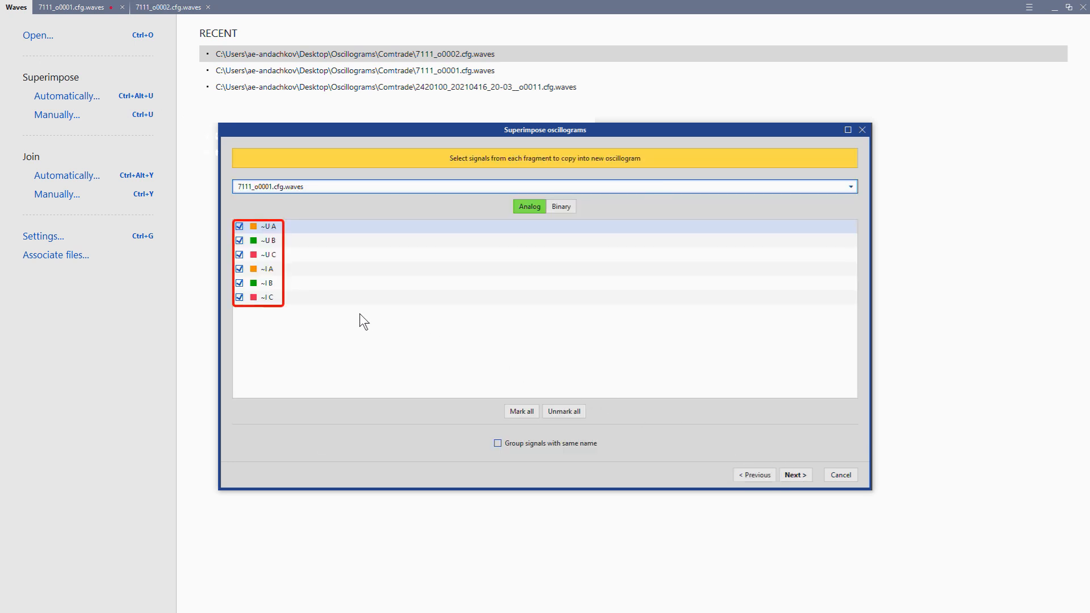
left_click(239, 297)
left_click(238, 283)
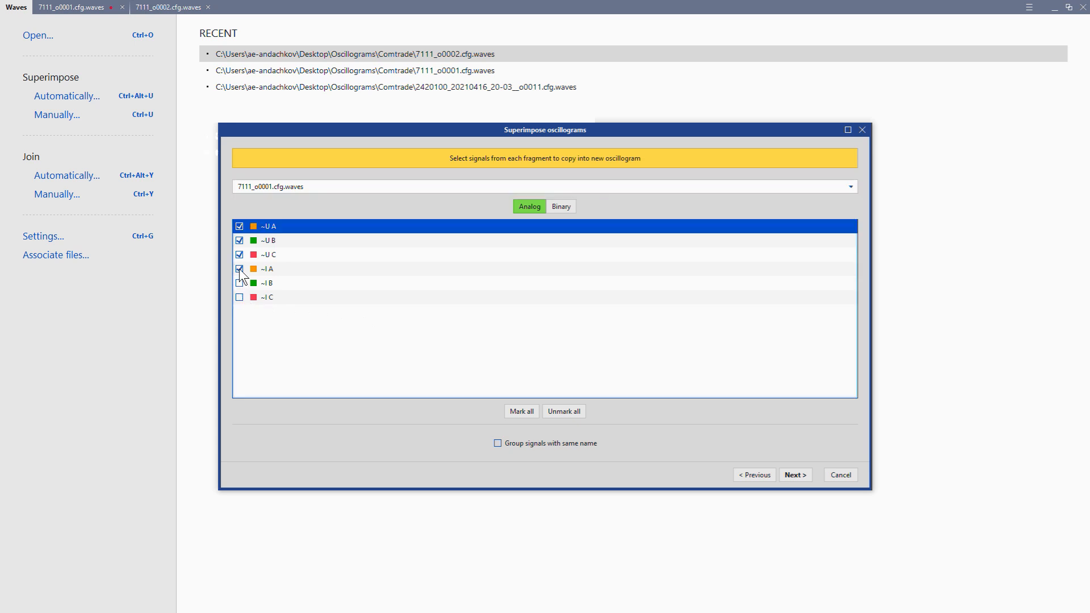
left_click(272, 189)
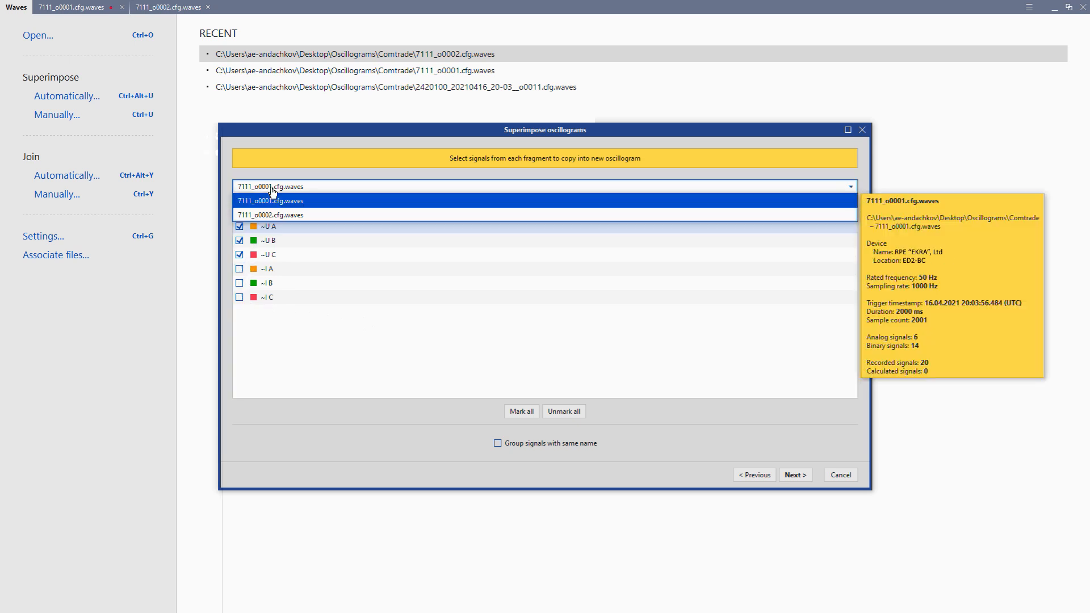
left_click(267, 211)
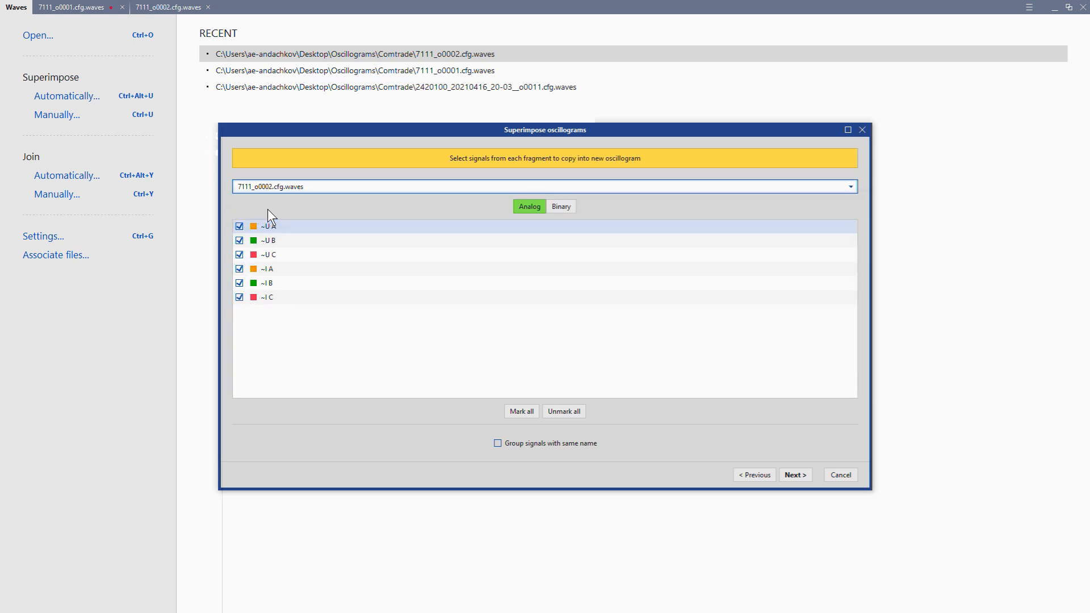
left_click(239, 268)
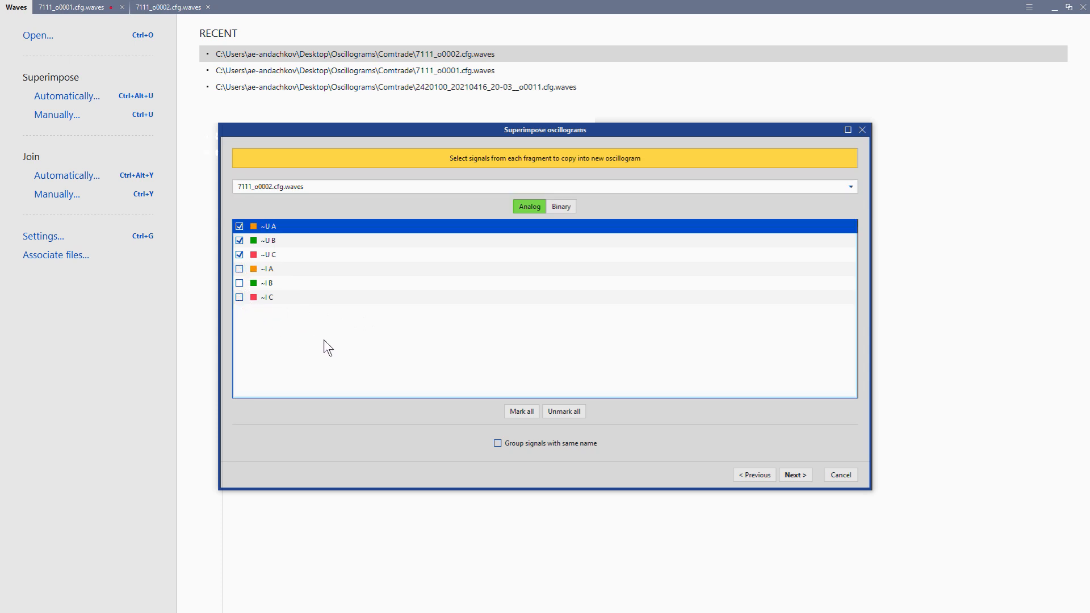
Step: Group same-named signals and create the superimposed oscillogram named 0001
left_click(497, 443)
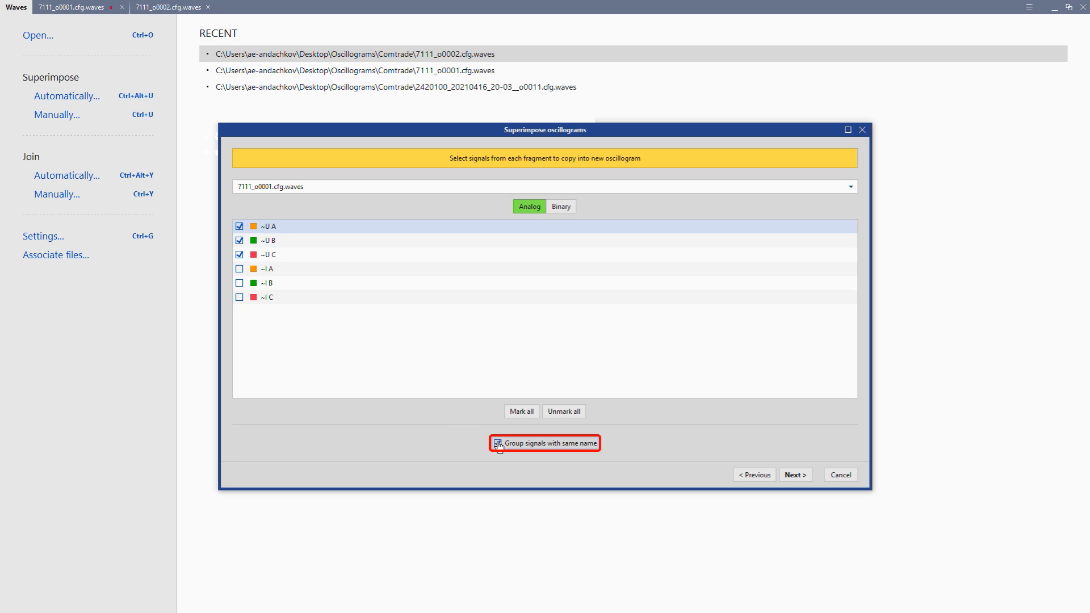
left_click(794, 477)
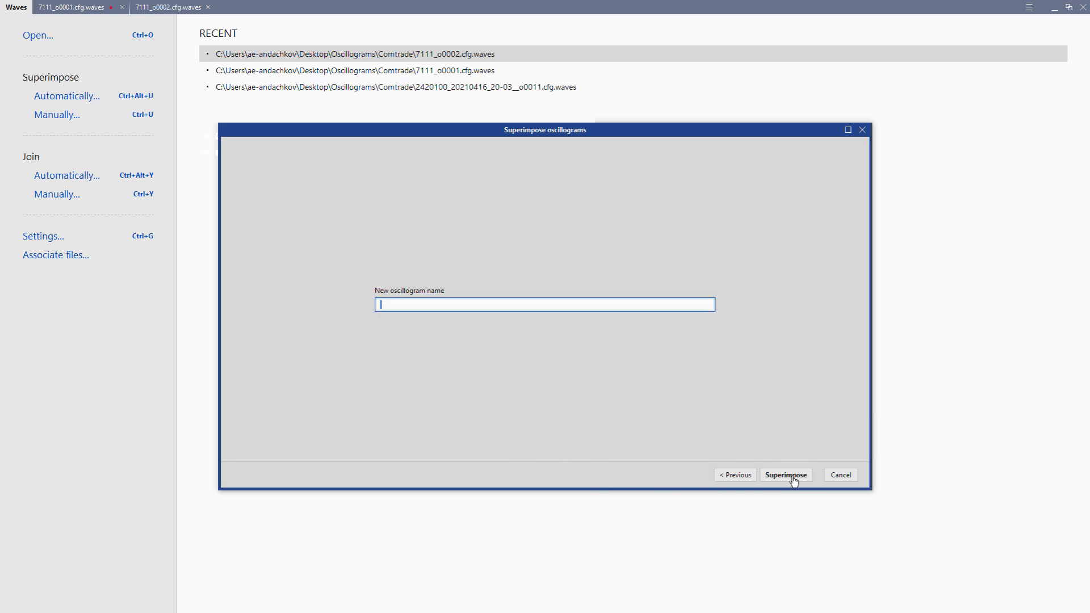
type("0001")
left_click(793, 481)
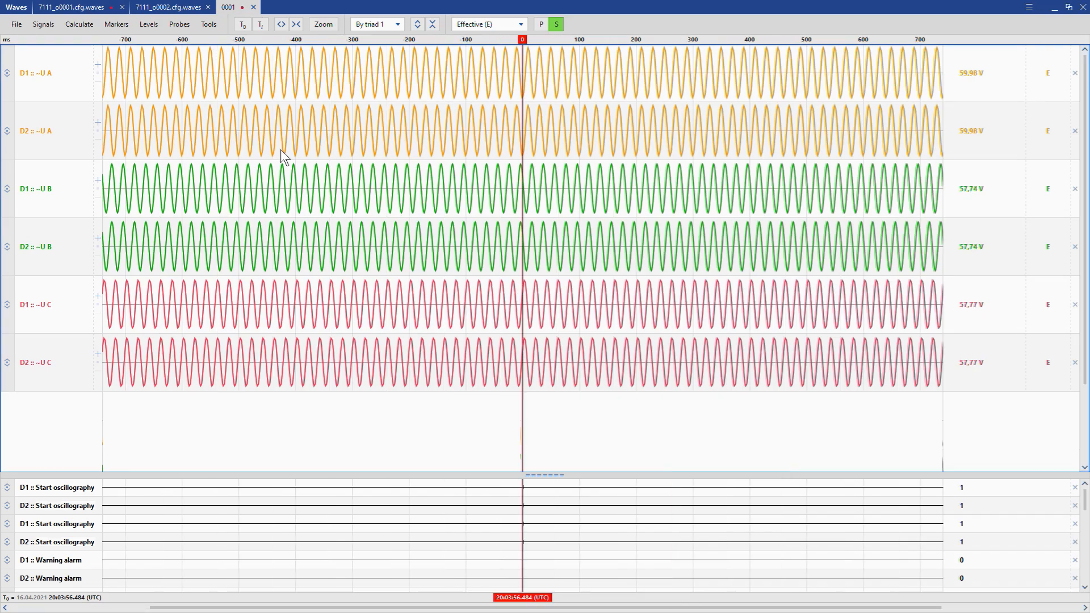
Step: Return to the Waves start page listing recent oscillogram files
left_click(10, 8)
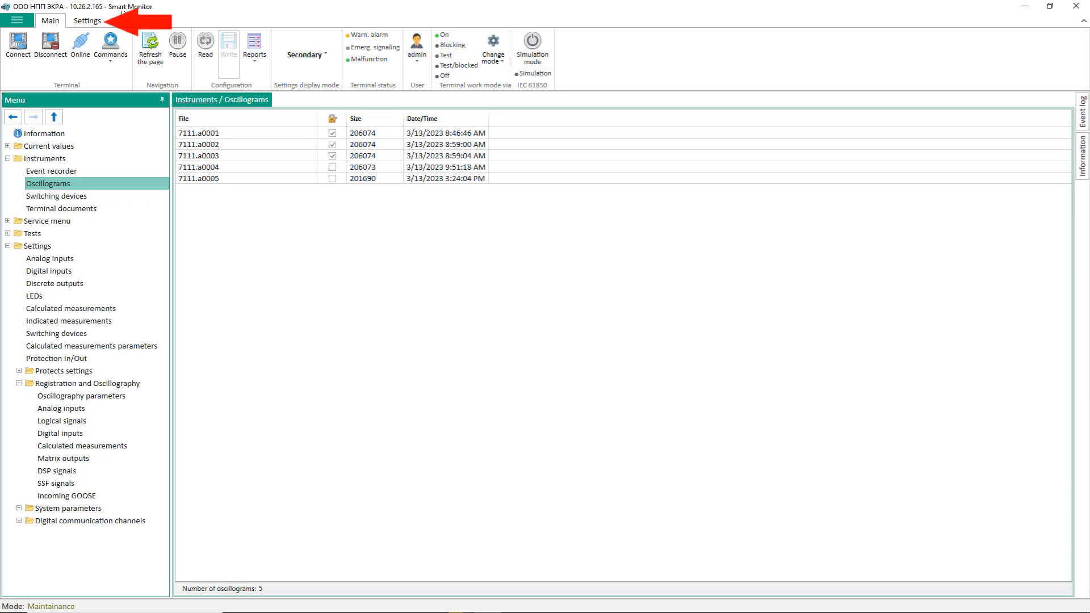
Step: Open Smart Monitor's program settings and browse for an oscillogram viewer to replace Waves.exe
left_click(82, 20)
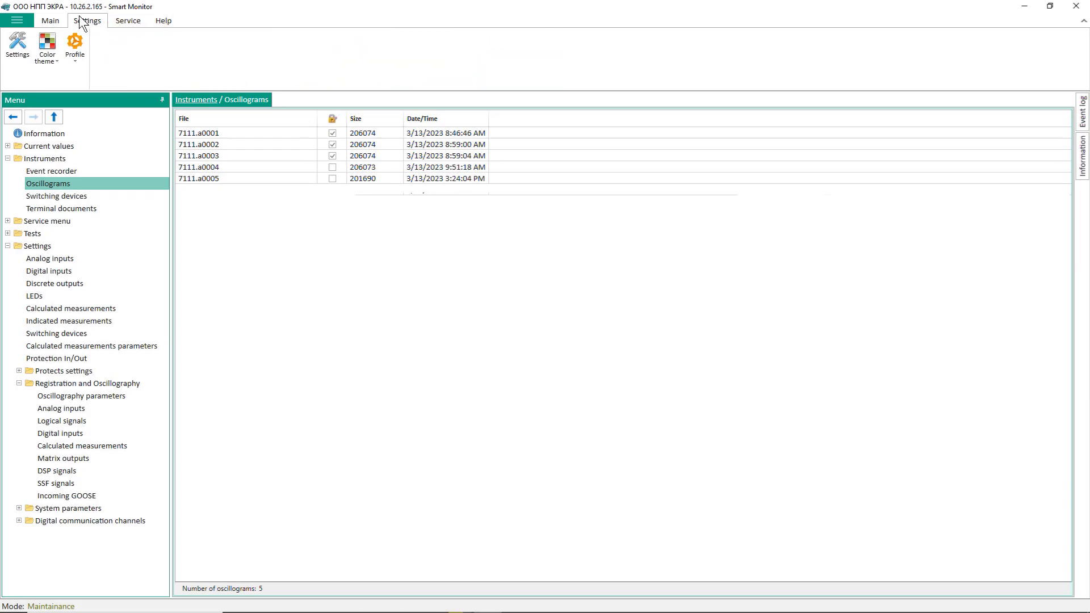
left_click(15, 66)
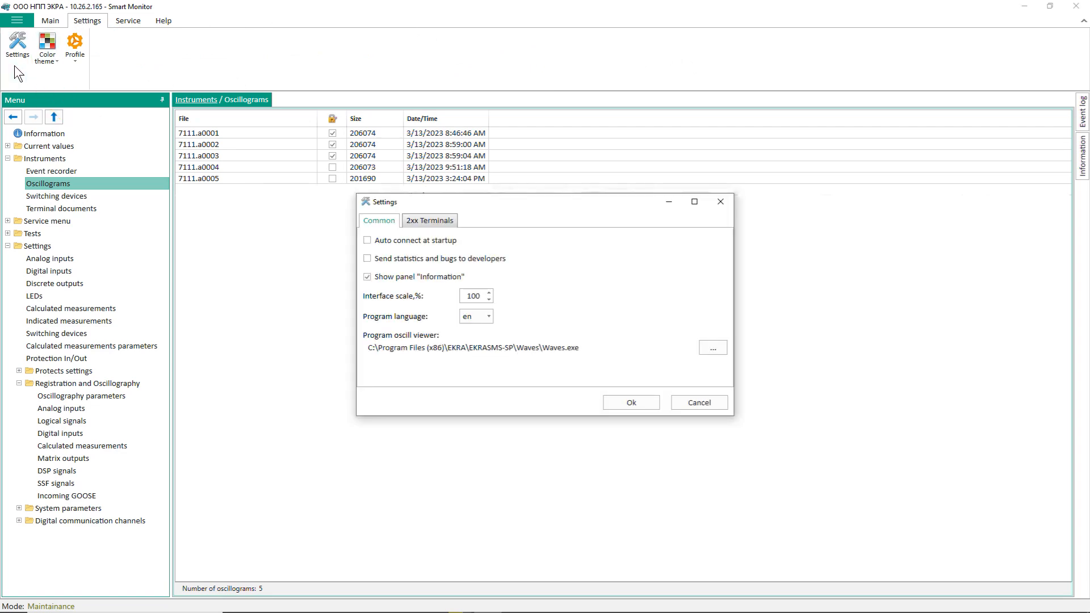
left_click(712, 348)
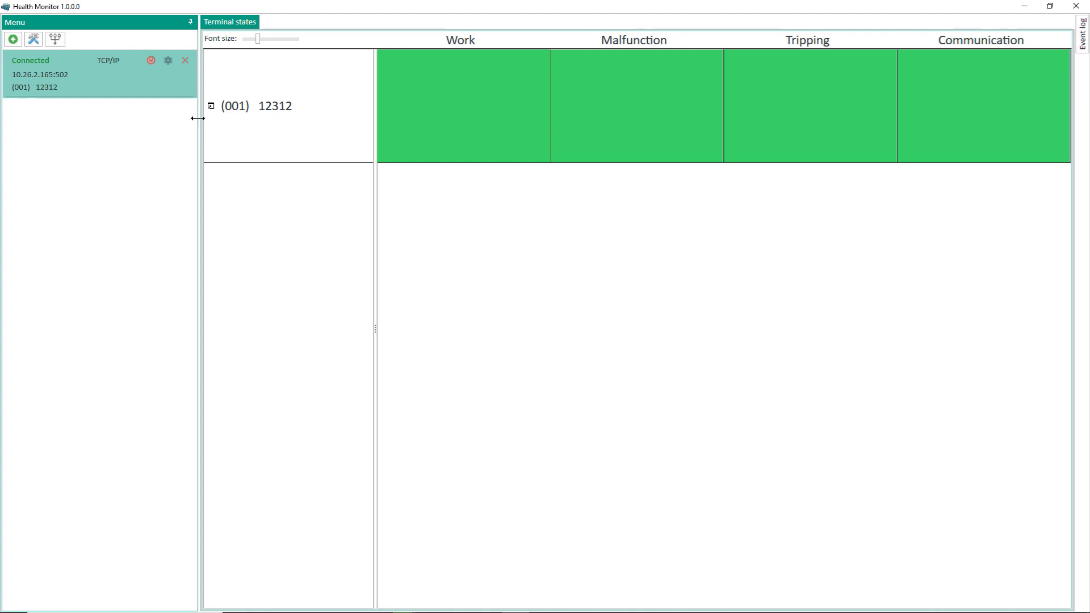
Step: Enable auto-download of waveforms every 20000 ms, with file names set manually using prefix BC V-110
left_click(169, 62)
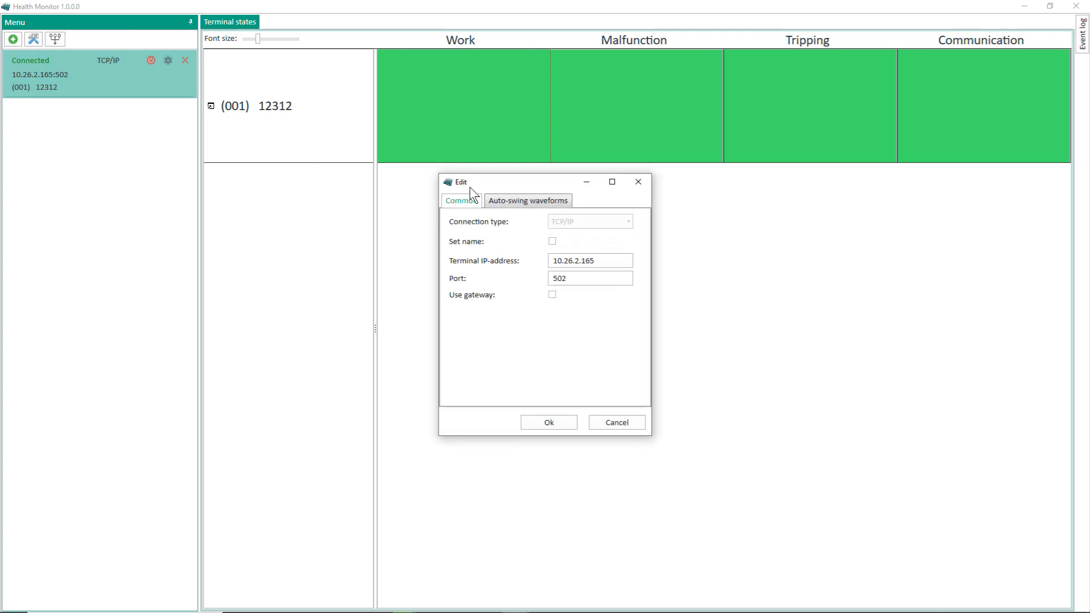
left_click(500, 200)
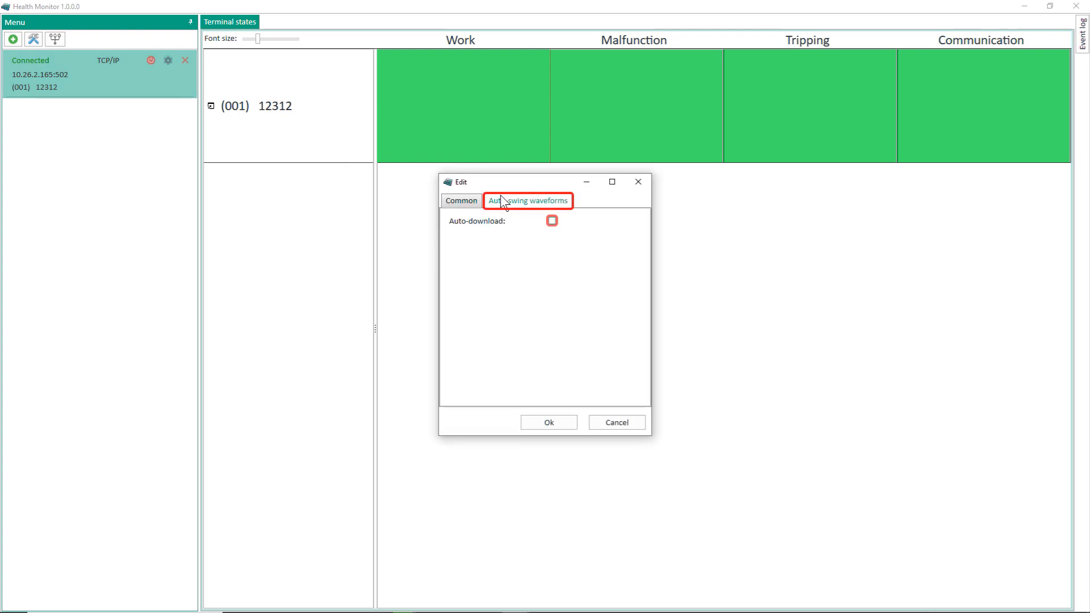
left_click(548, 219)
double_click(608, 245)
type("20000")
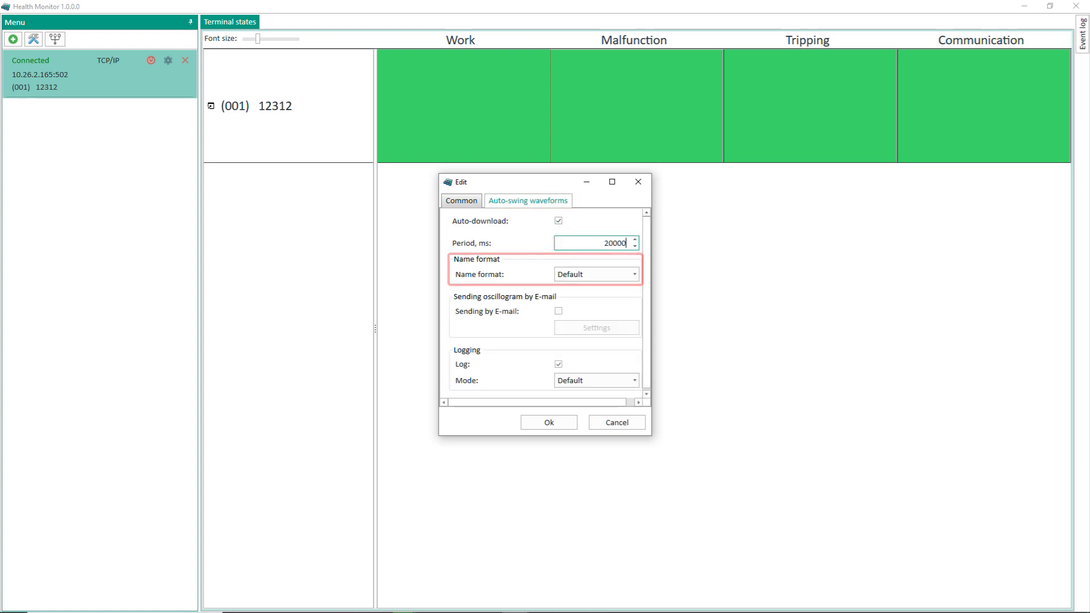
left_click(621, 272)
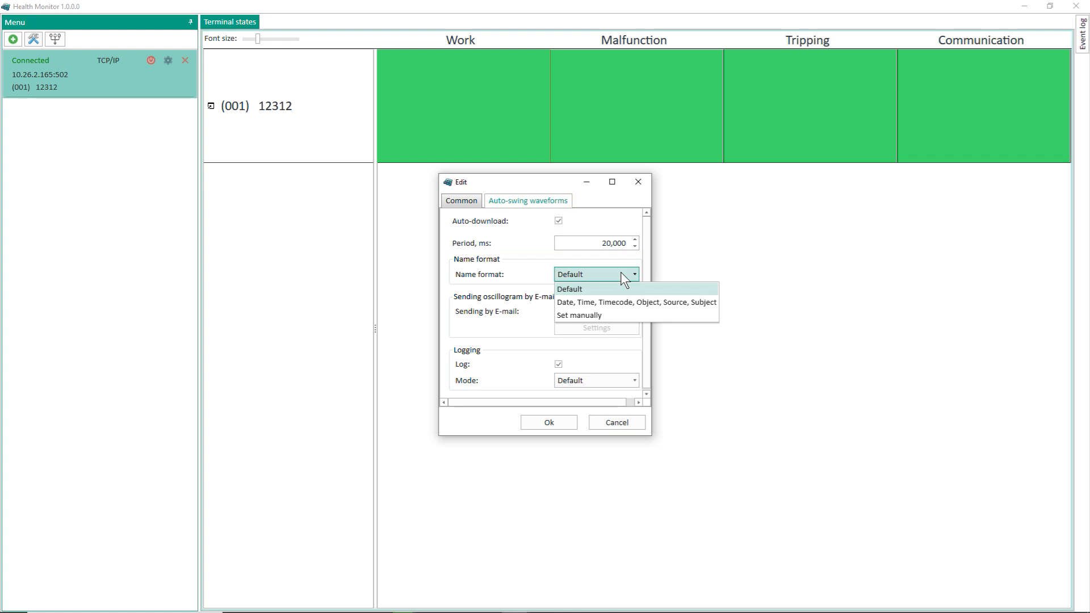
left_click(608, 315)
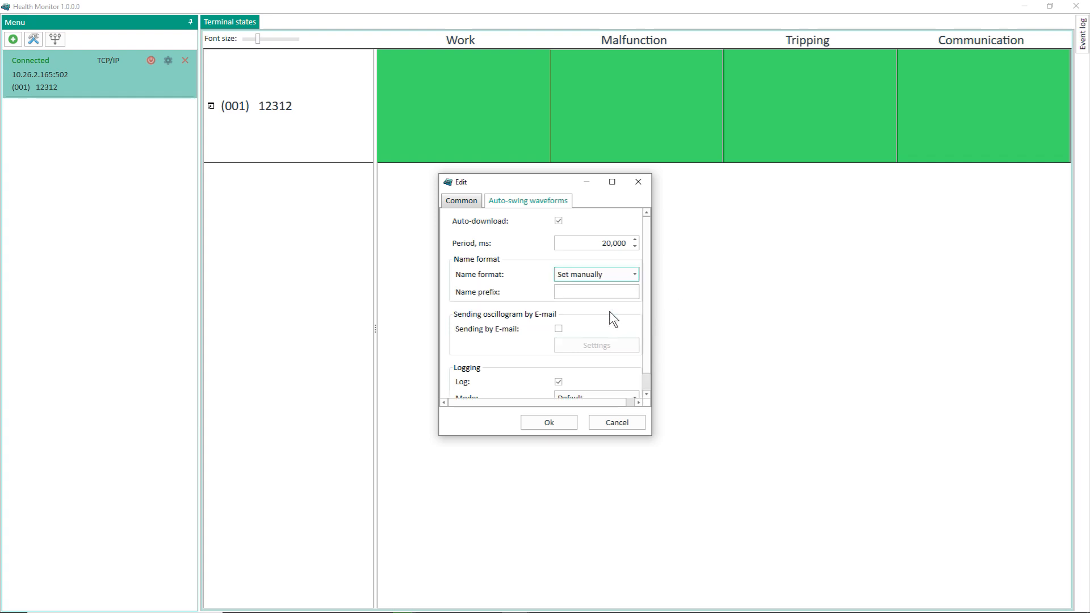
left_click(604, 292)
type("BC V-110")
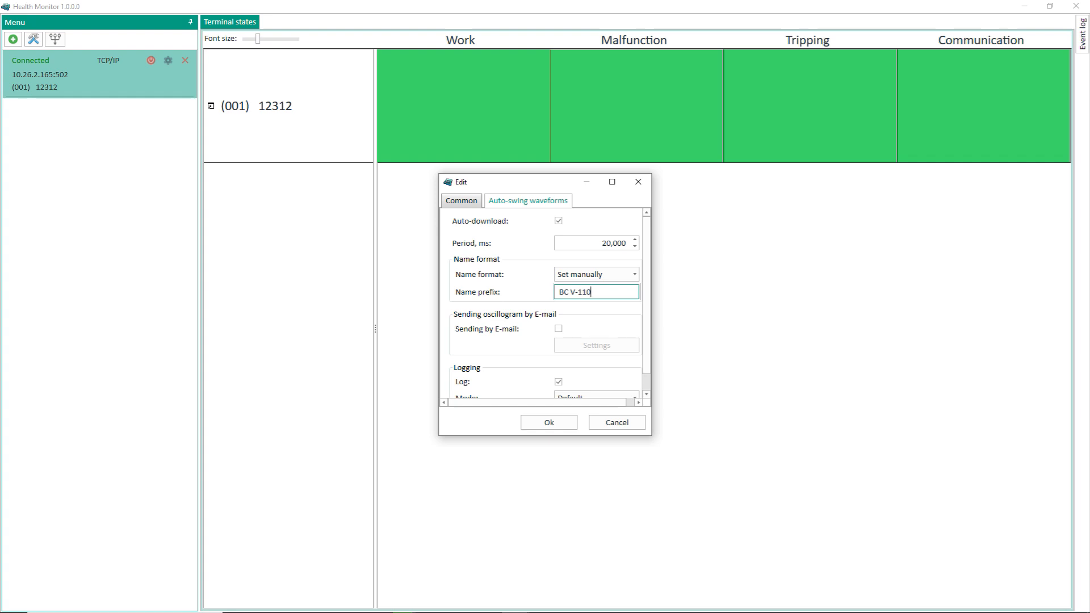
left_click(550, 424)
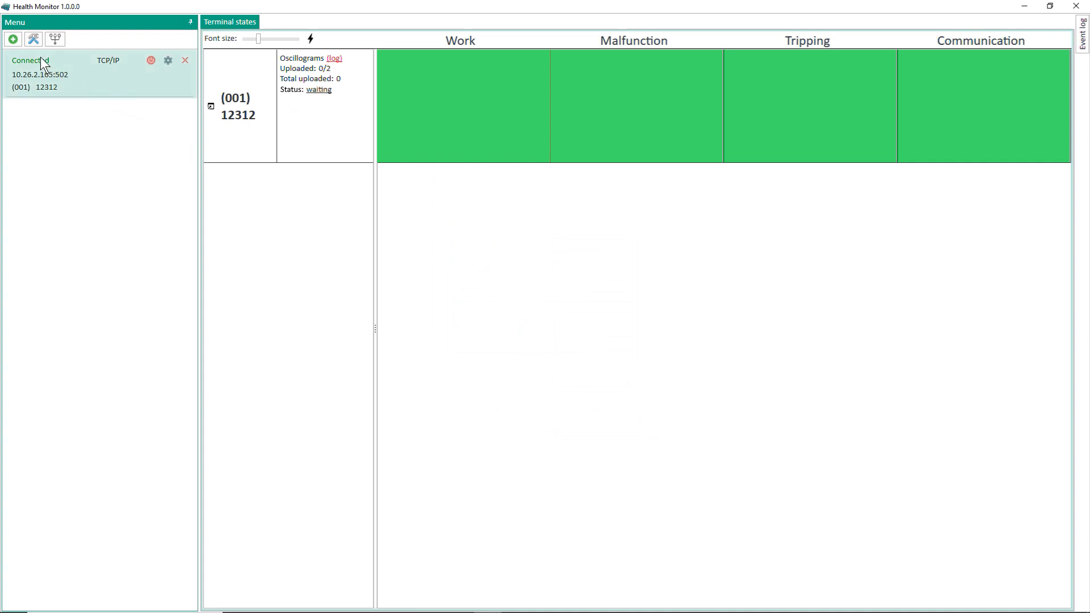
Step: Set the oscillogram catalog base directory to the EKRA\HealthMonitor\osc folder
left_click(34, 40)
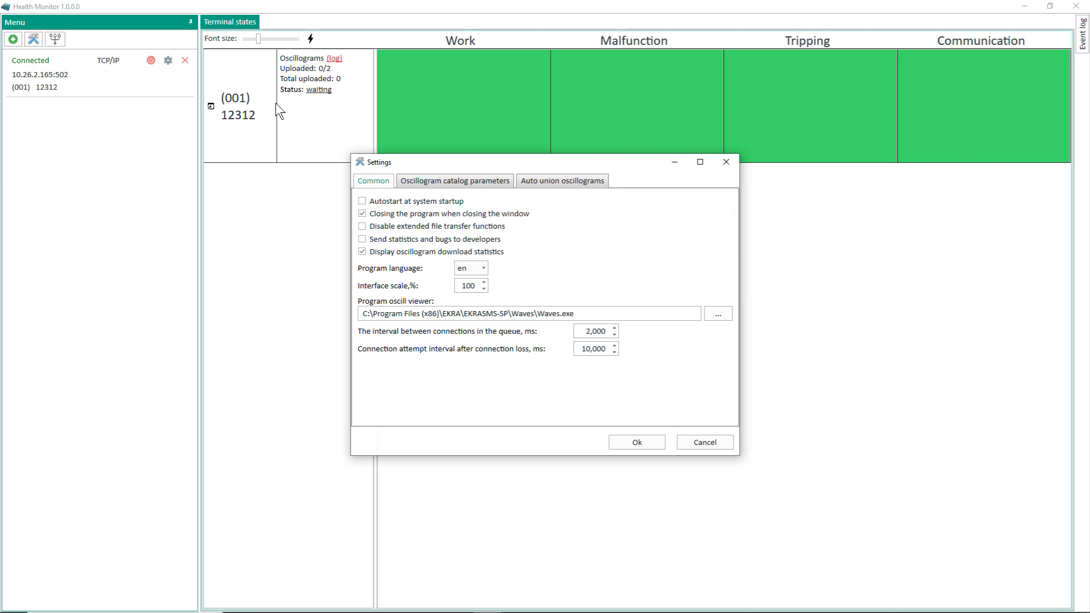
left_click(467, 178)
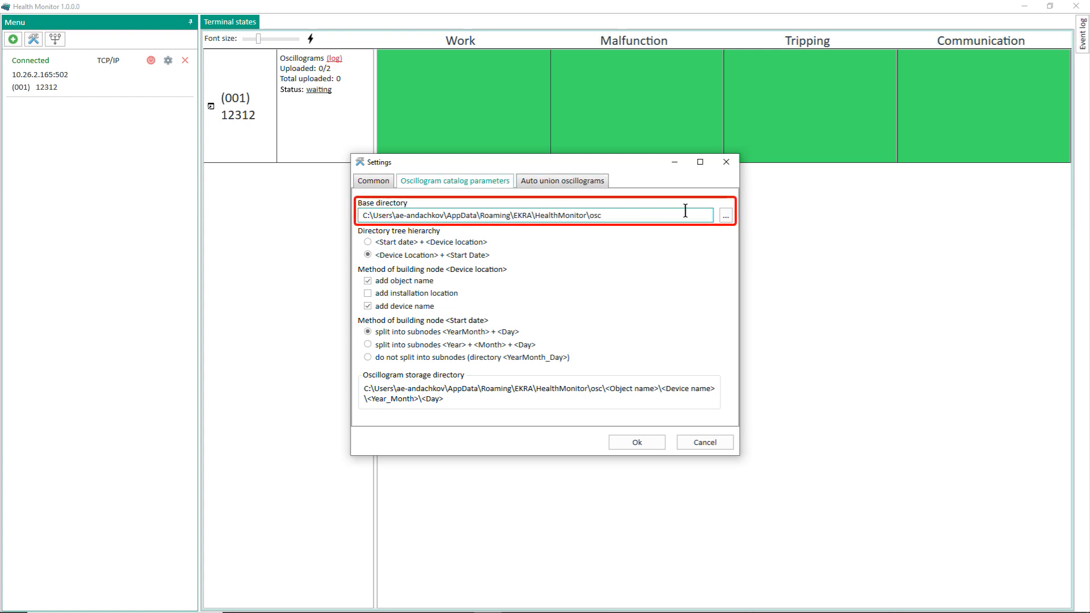
left_click(725, 216)
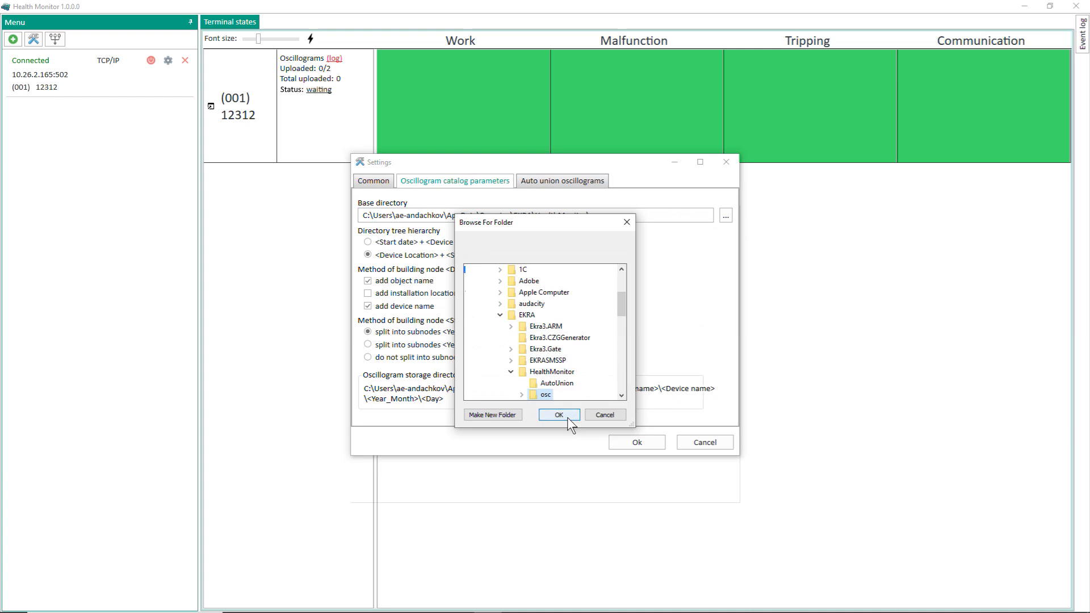
left_click(567, 418)
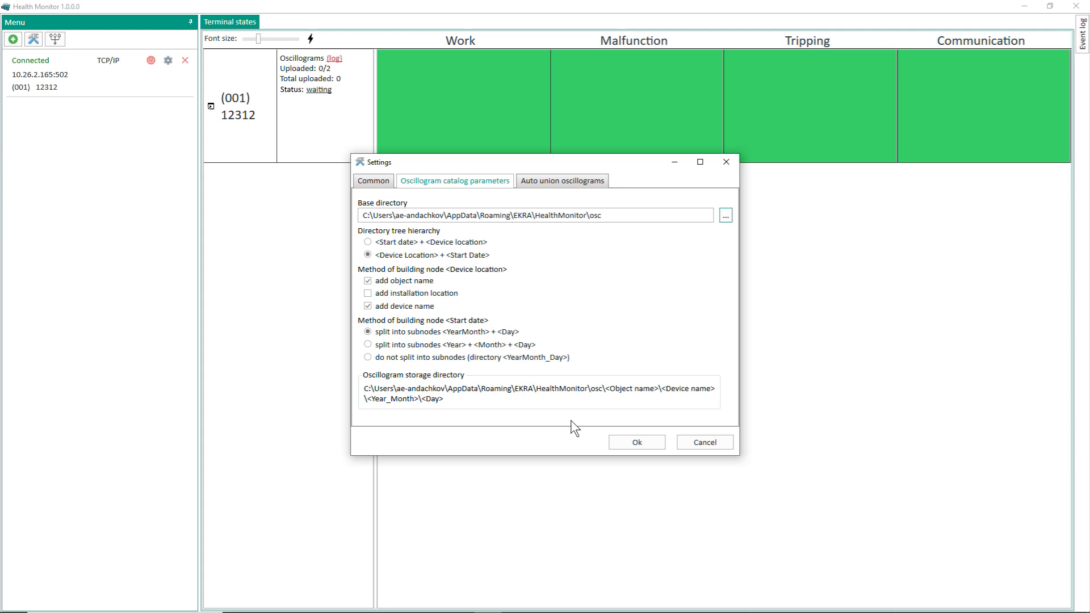
Step: Add an auto-union pattern named Osc_1 containing two oscillogram catalog devices
left_click(574, 192)
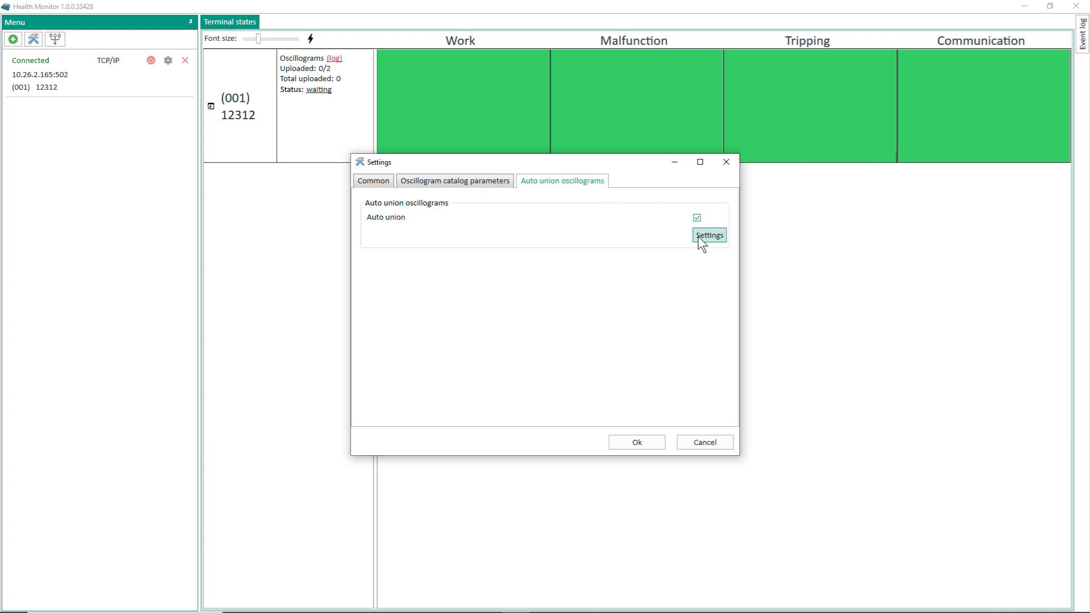
left_click(698, 236)
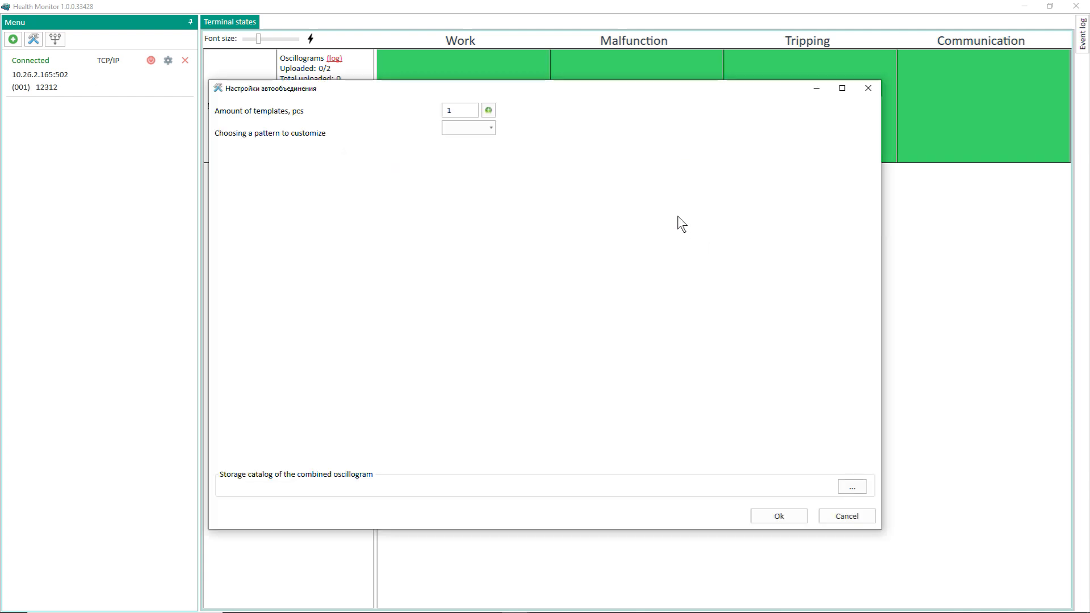
left_click(488, 110)
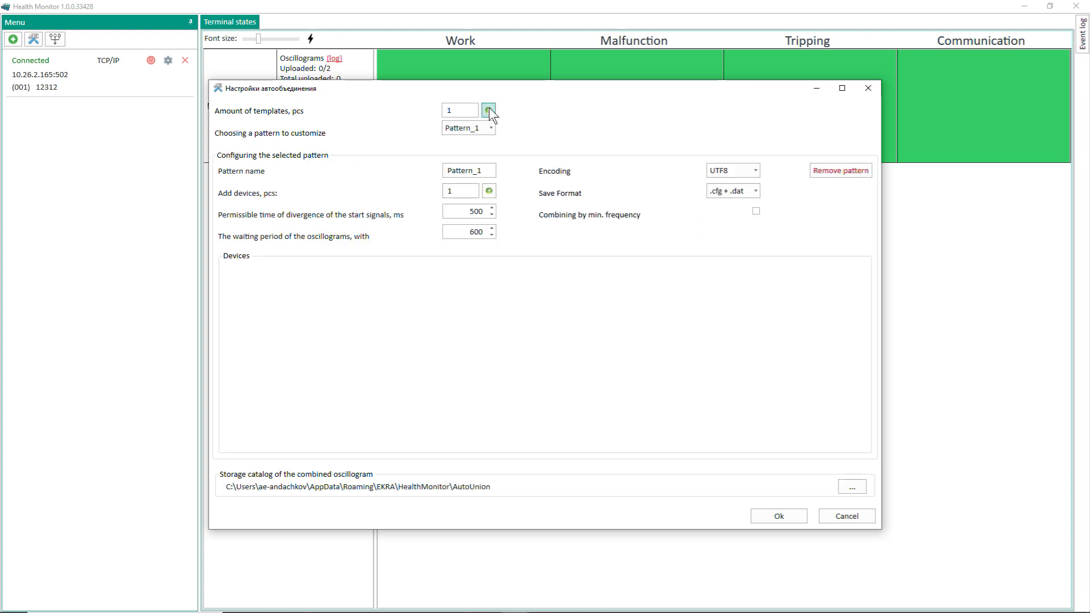
left_click(482, 169)
key("BackSpace")
key("BackSpace")
key("BackSpace")
key("BackSpace")
key("BackSpace")
key("BackSpace")
key("BackSpace")
key("BackSpace")
key("BackSpace")
type("Osc_1")
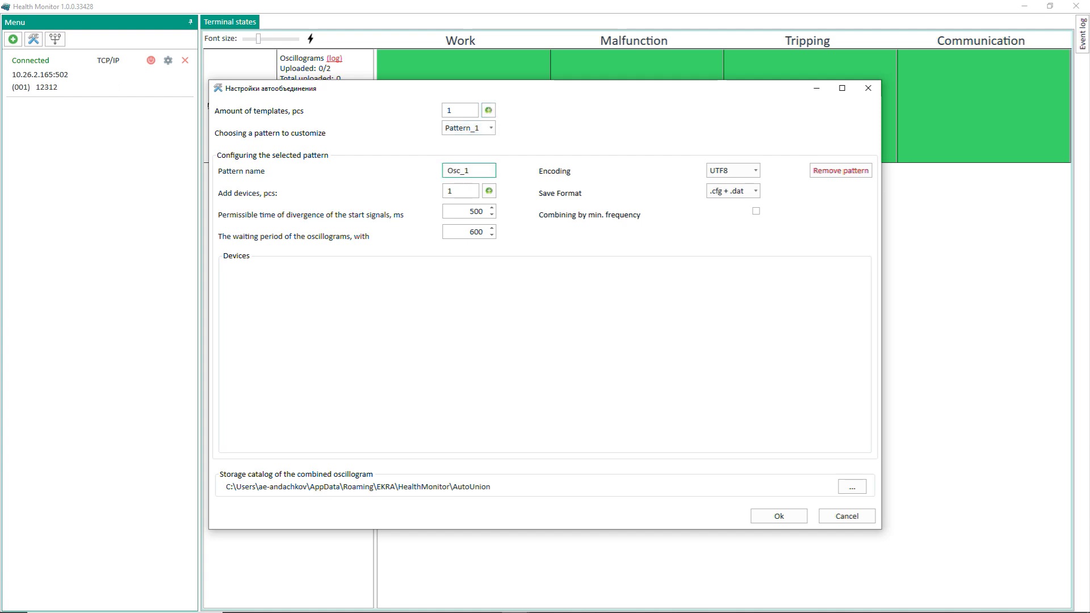
left_click(487, 190)
left_click(487, 190)
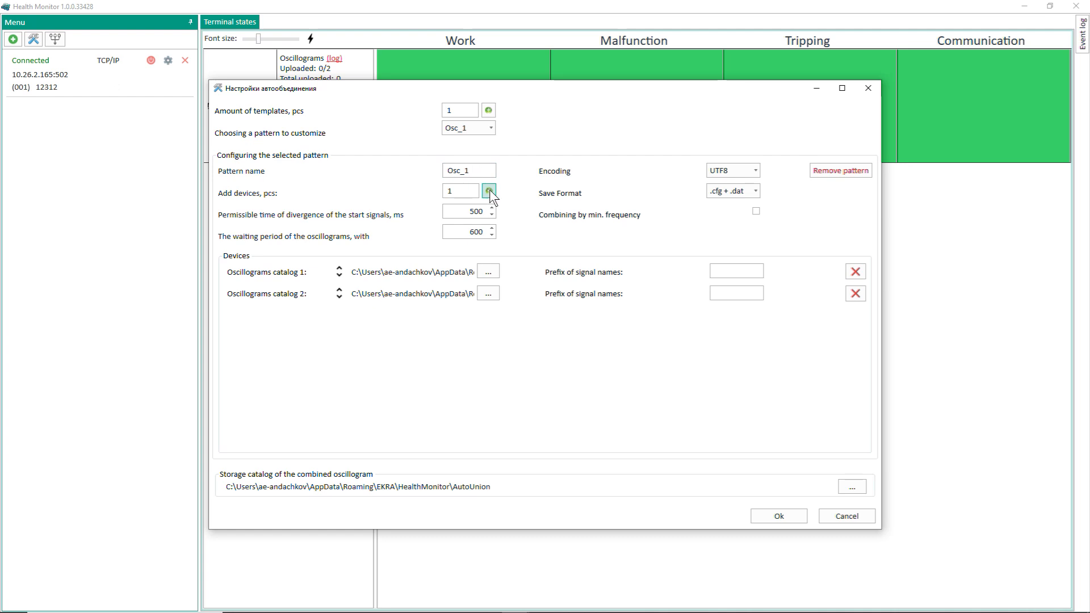
Step: Give the two catalogs signal-name prefixes 1 and 2 and enable combining by minimum frequency
left_click(752, 271)
type("1")
left_click(730, 295)
type("2")
left_click(756, 212)
Step: Store combined oscillograms in the AutoUnion folder and close both settings windows
left_click(849, 487)
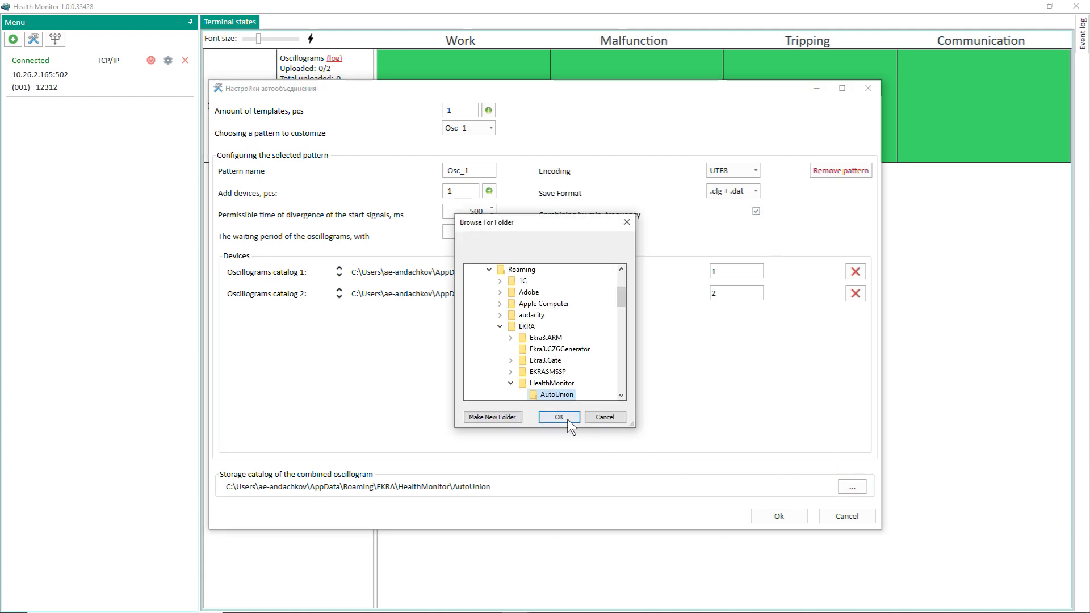
left_click(562, 419)
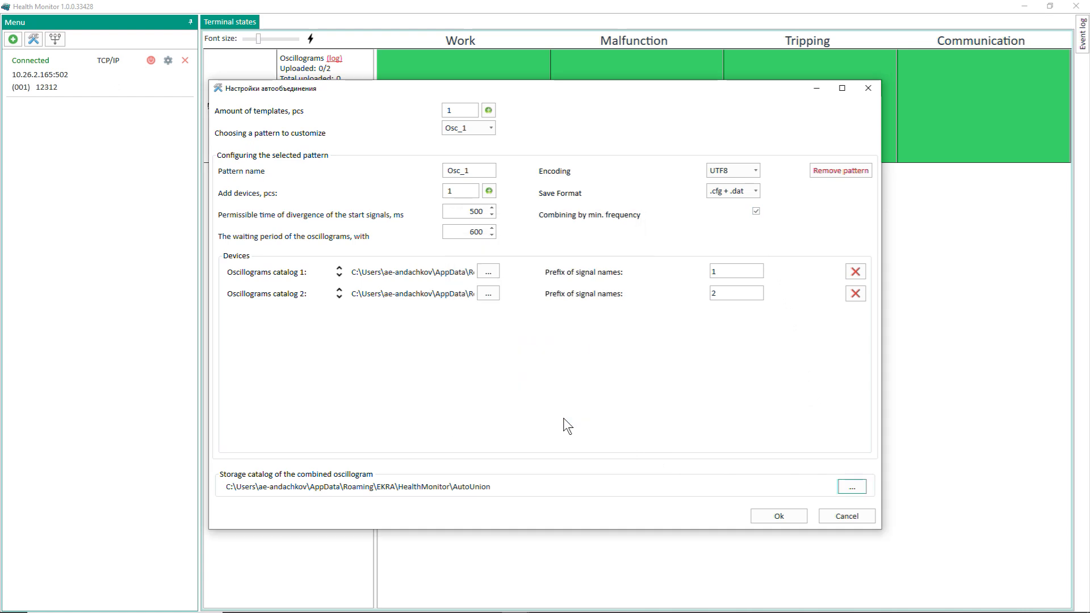
left_click(867, 89)
left_click(729, 161)
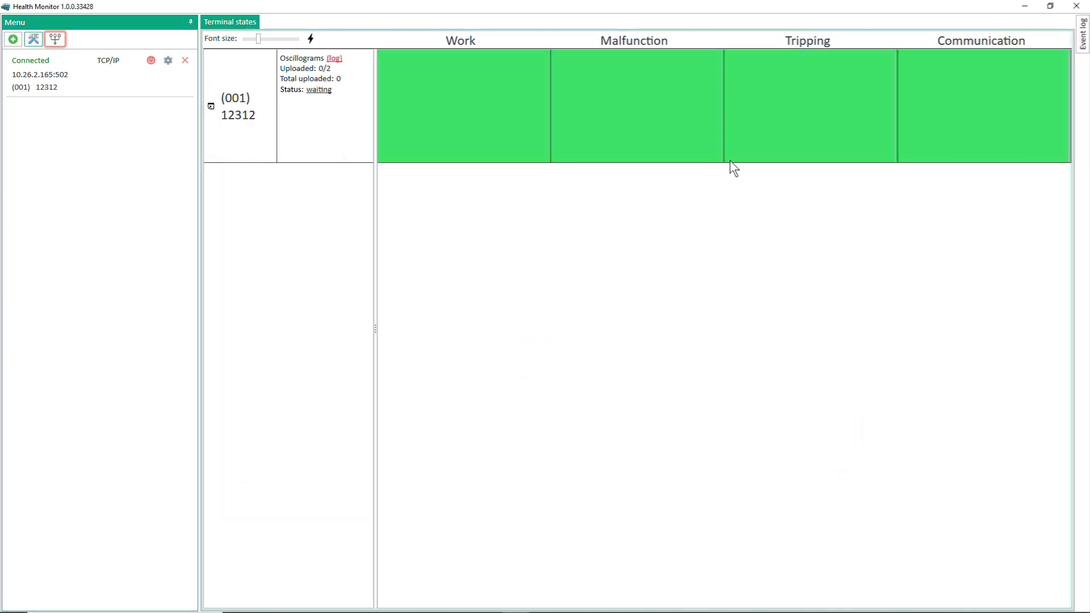
left_click(57, 40)
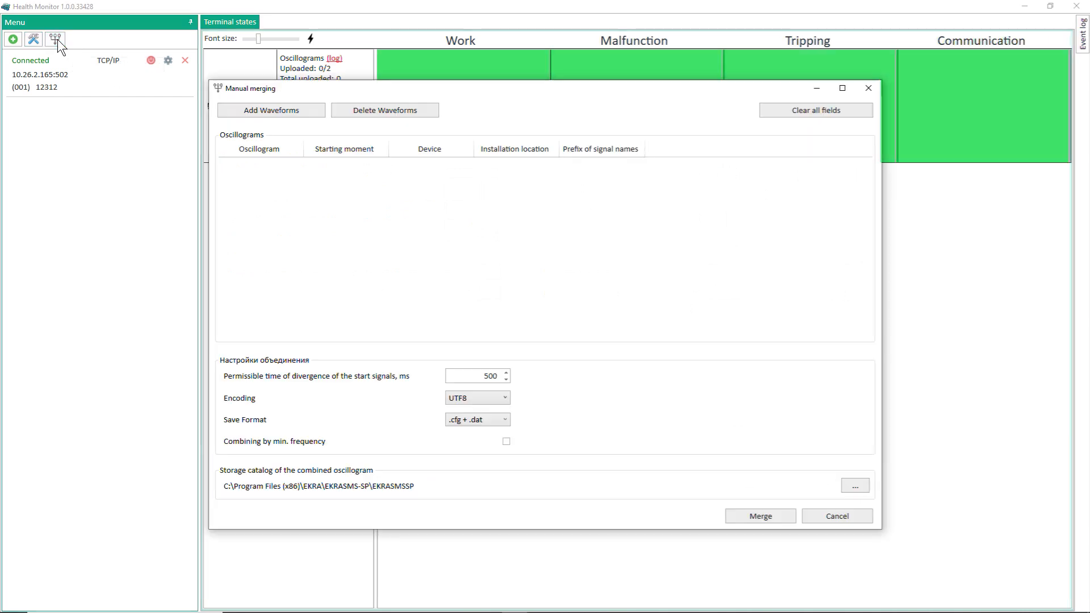
left_click(867, 89)
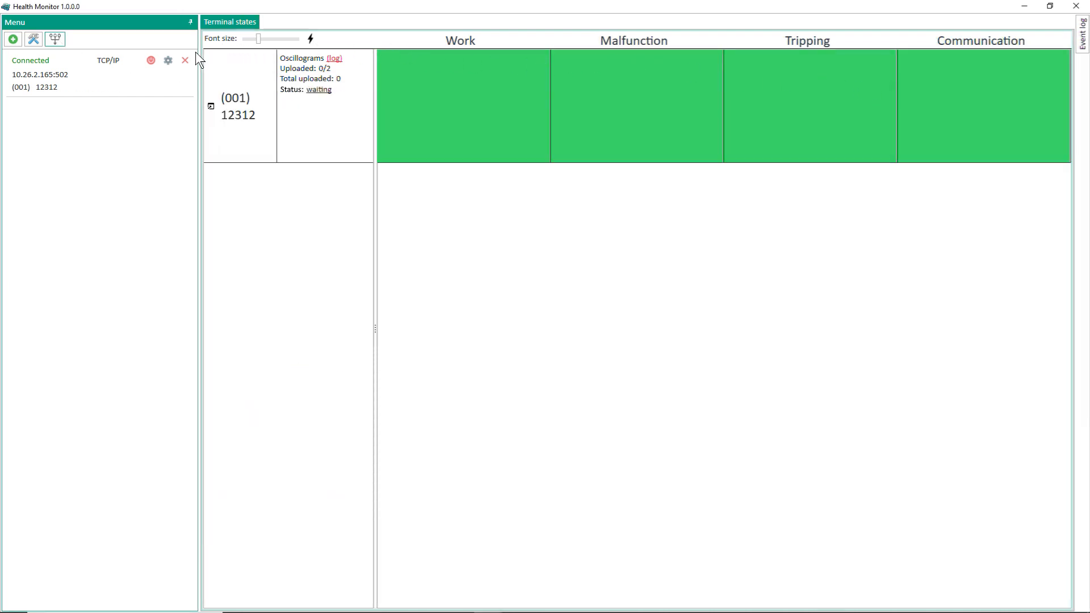
Step: Enable Sending by E-mail for the terminal's auto-swing waveforms and bring up its mail client settings
left_click(169, 59)
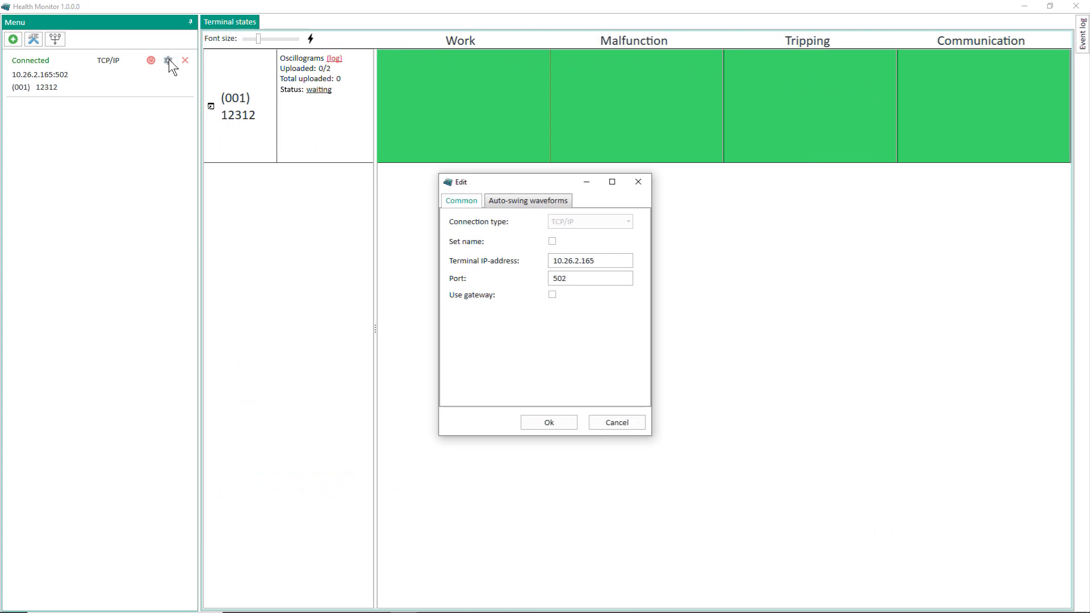
left_click(520, 199)
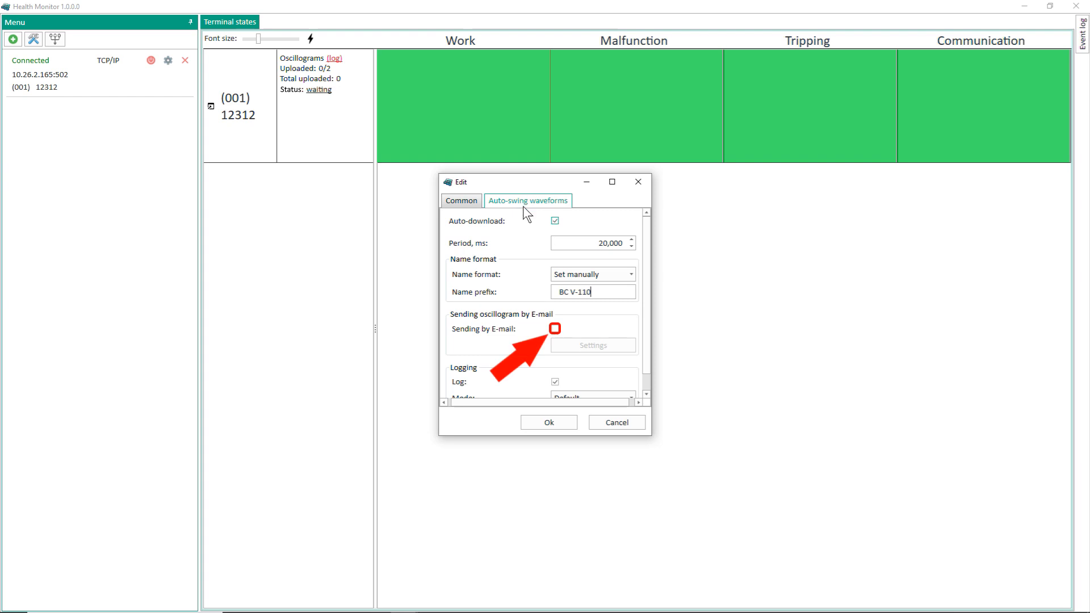
left_click(554, 328)
left_click(579, 356)
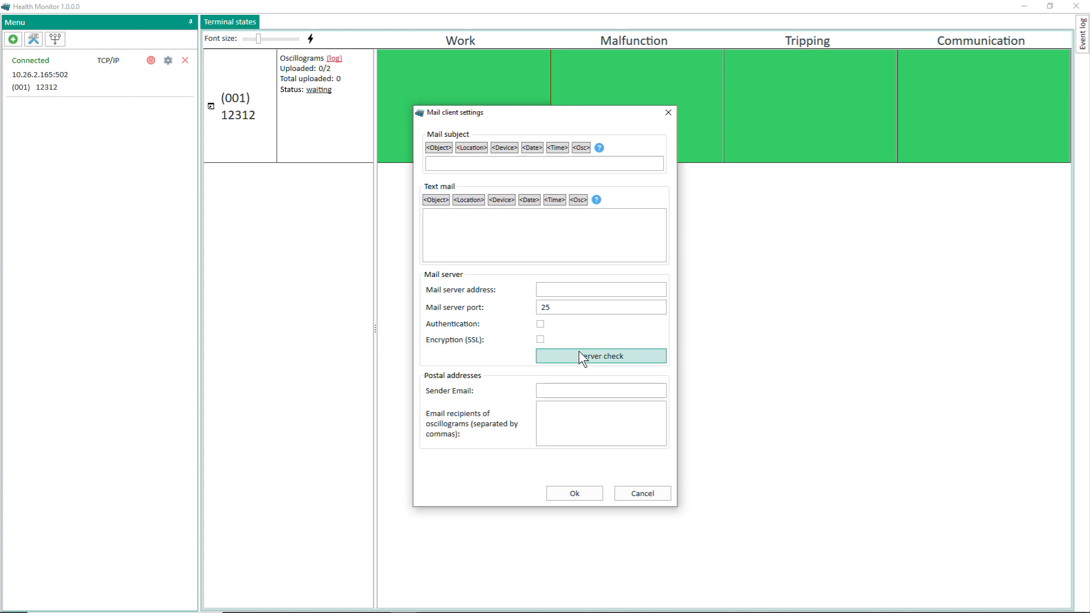
Step: Set subject 'Oscillogram', a body 'Oscillogram <Osc> <Date> was received from device <Device>', and server mail.ekra.ru
left_click(448, 164)
type("Oscillogram")
left_click(448, 227)
type("Oscillogram")
left_click(576, 200)
left_click(529, 200)
type("was received from device")
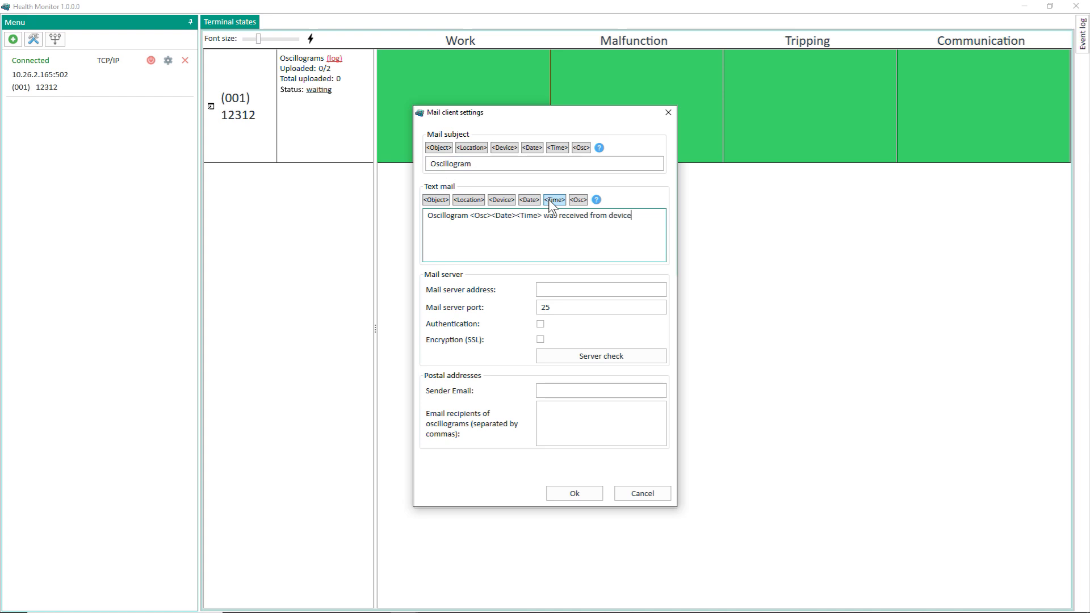
left_click(502, 199)
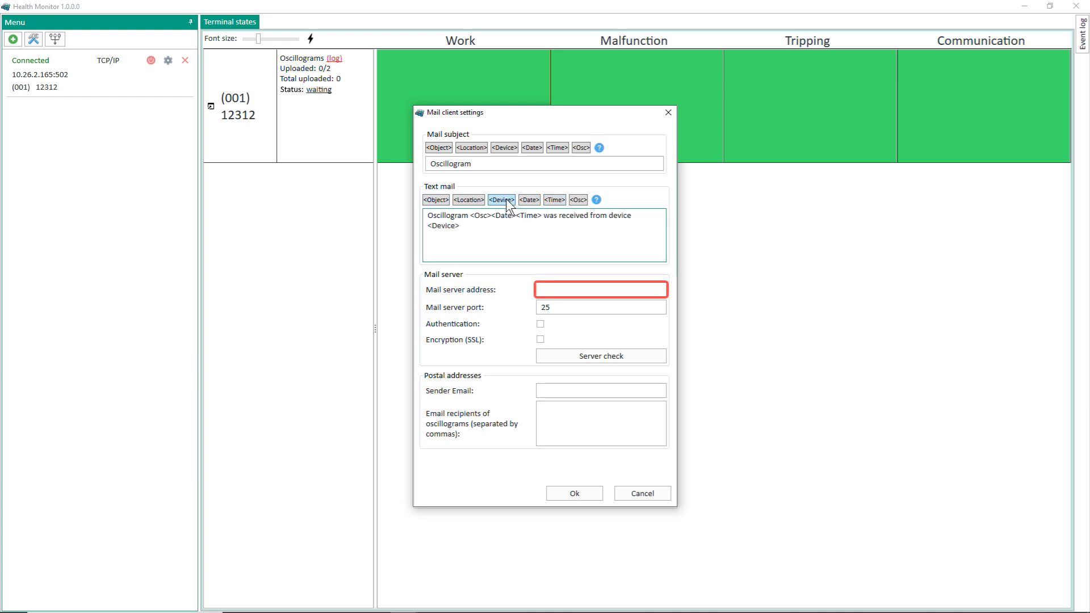
left_click(541, 290)
type("mail.ekra.ru")
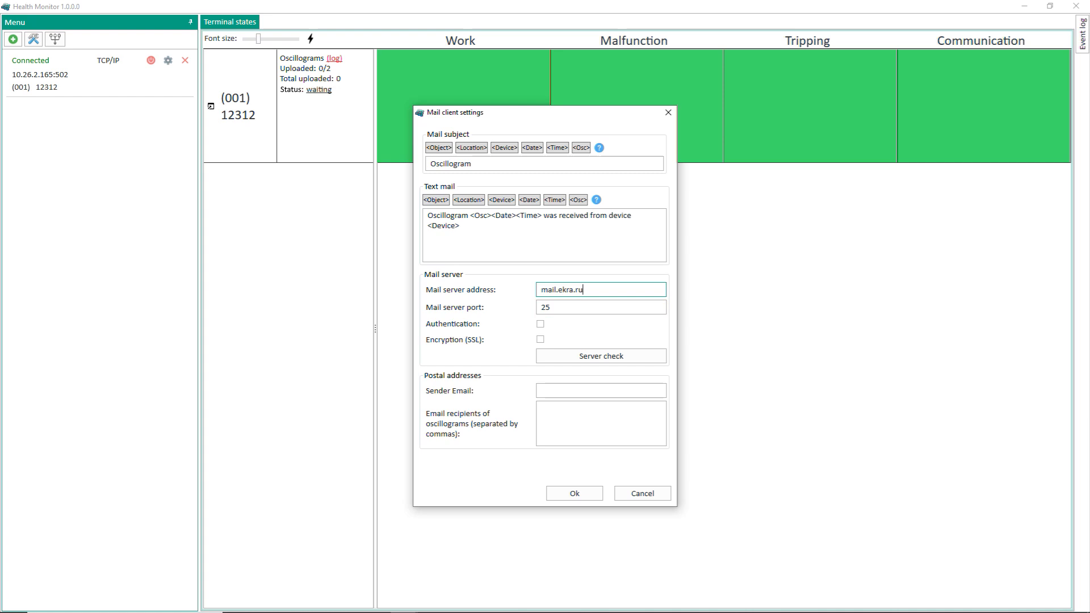
Step: Enter the sender's e-mail address and the three recipients' e-mail addresses
left_click(560, 389)
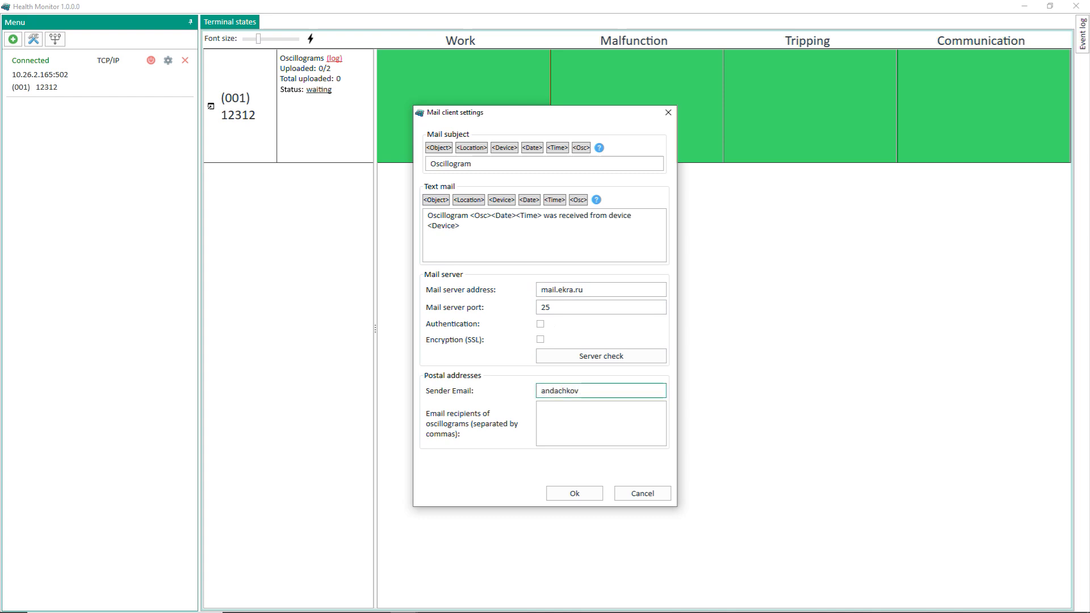
left_click(539, 407)
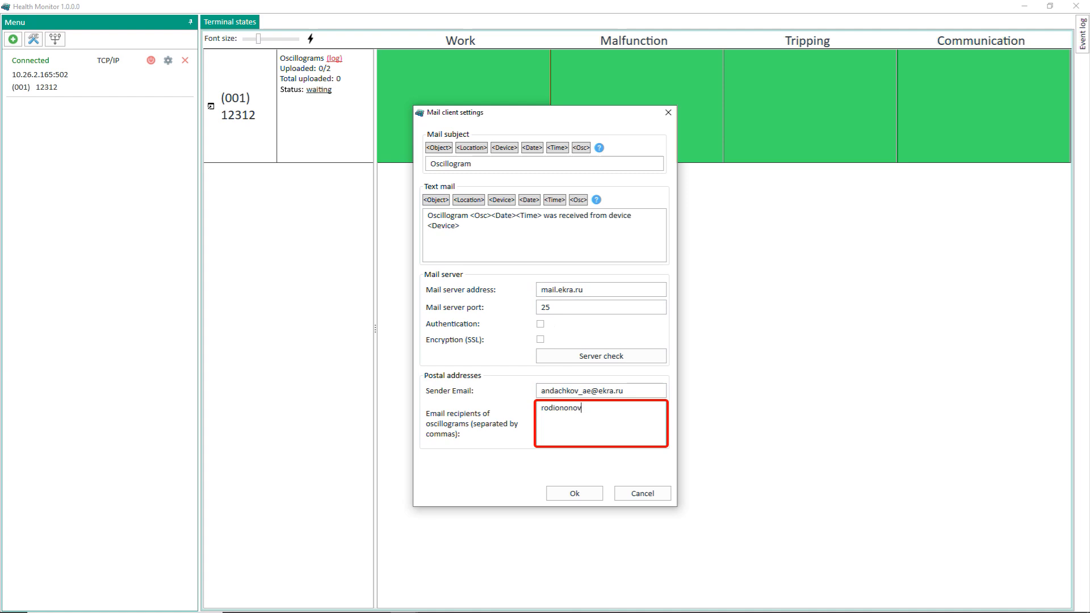
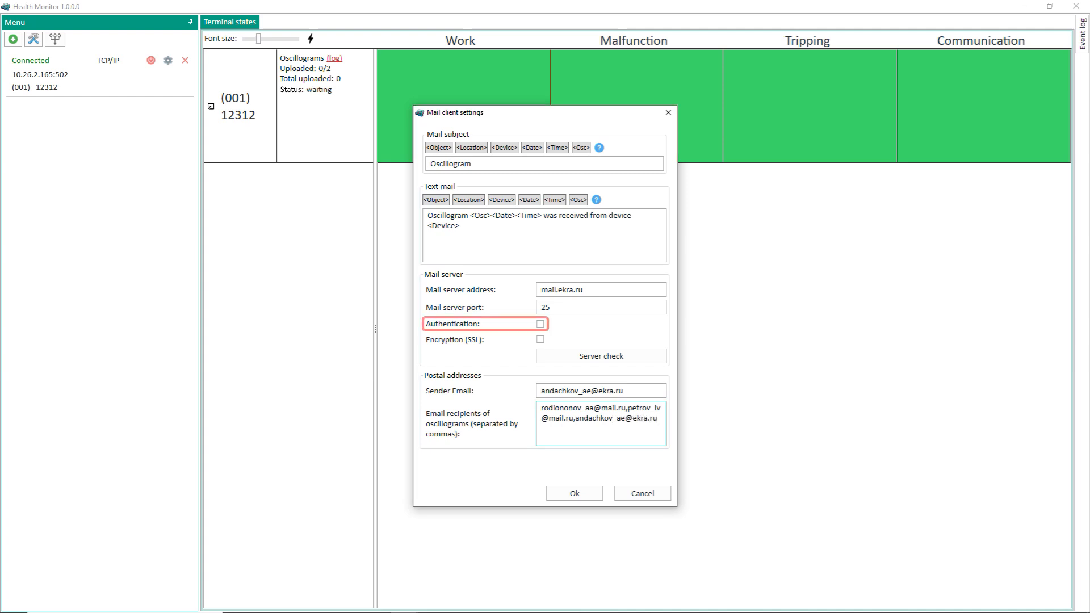
Step: With authentication left off, confirm the mail server is reachable, then save the mail client and connection settings
left_click(539, 324)
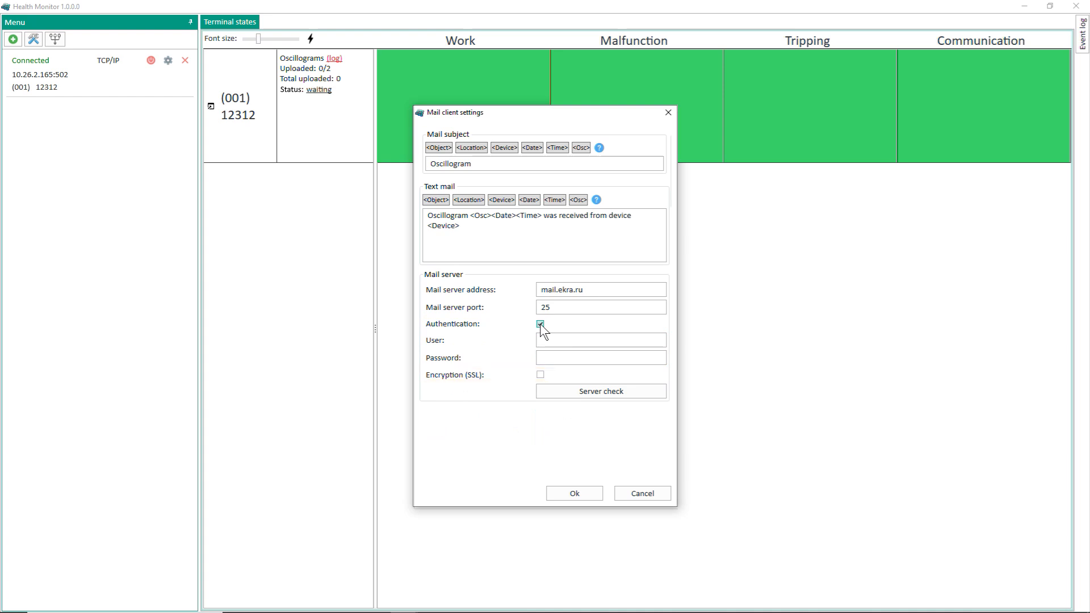
left_click(540, 324)
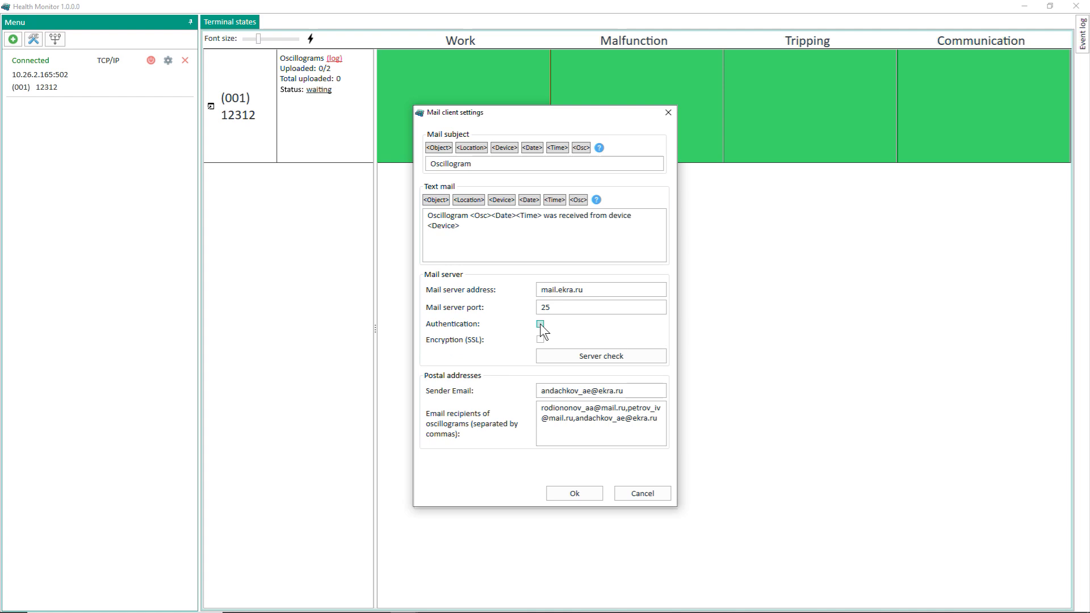
left_click(554, 357)
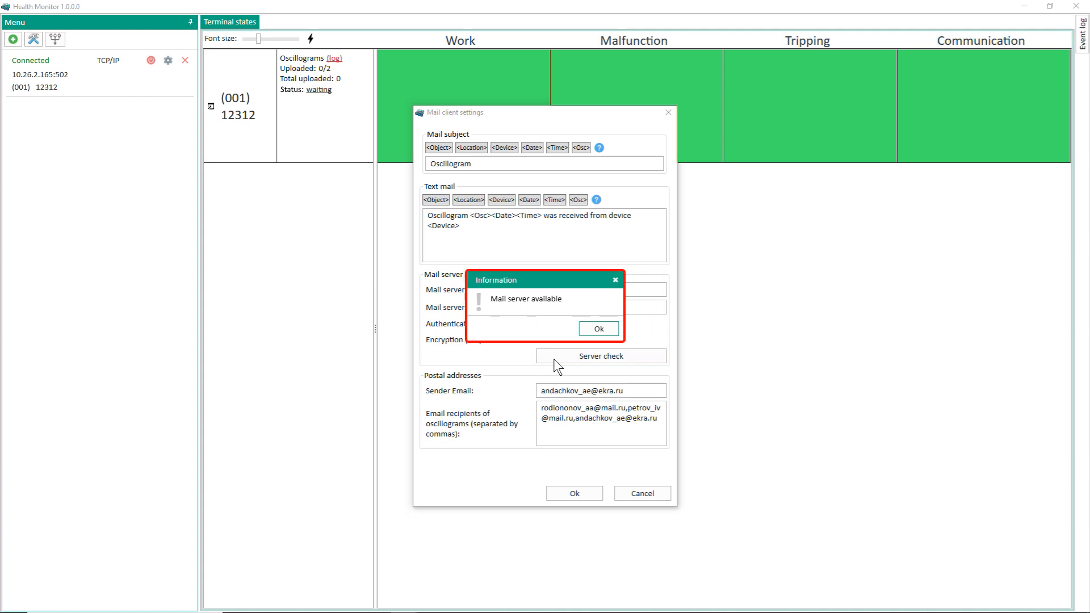
left_click(594, 333)
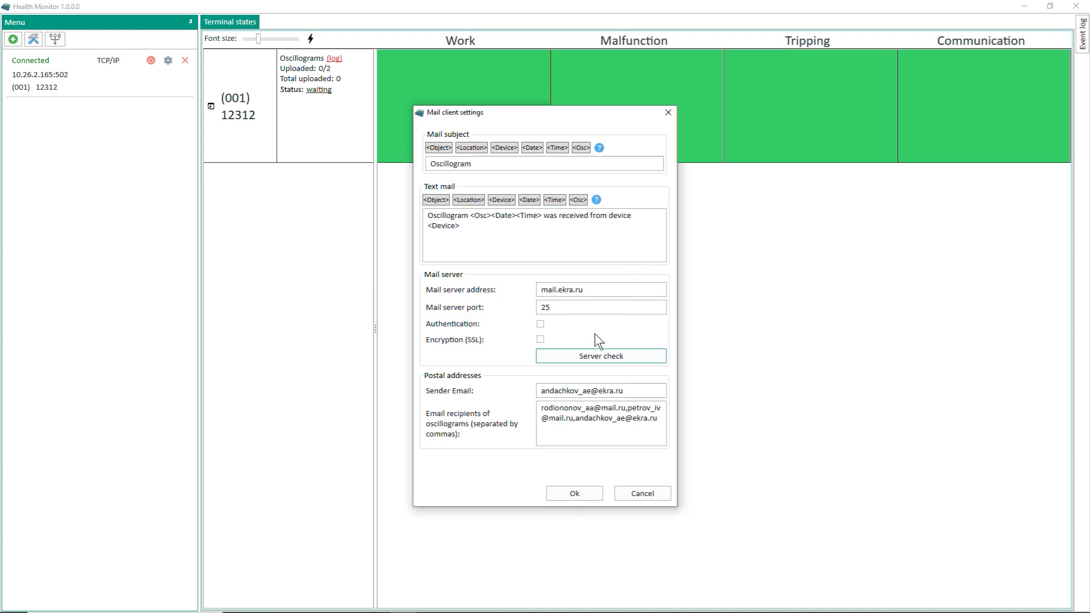
left_click(576, 486)
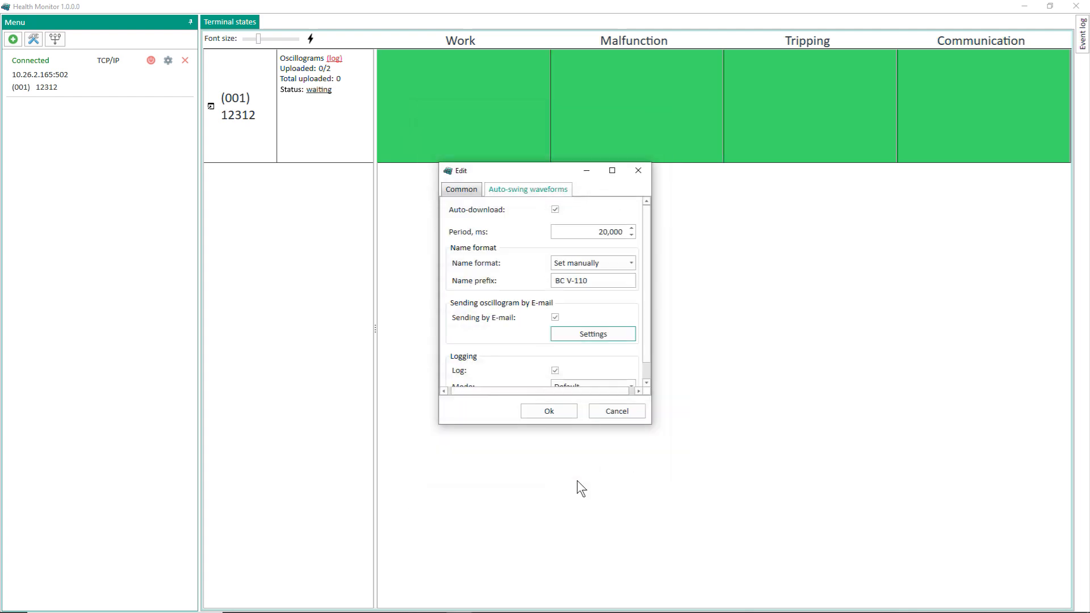
left_click(558, 414)
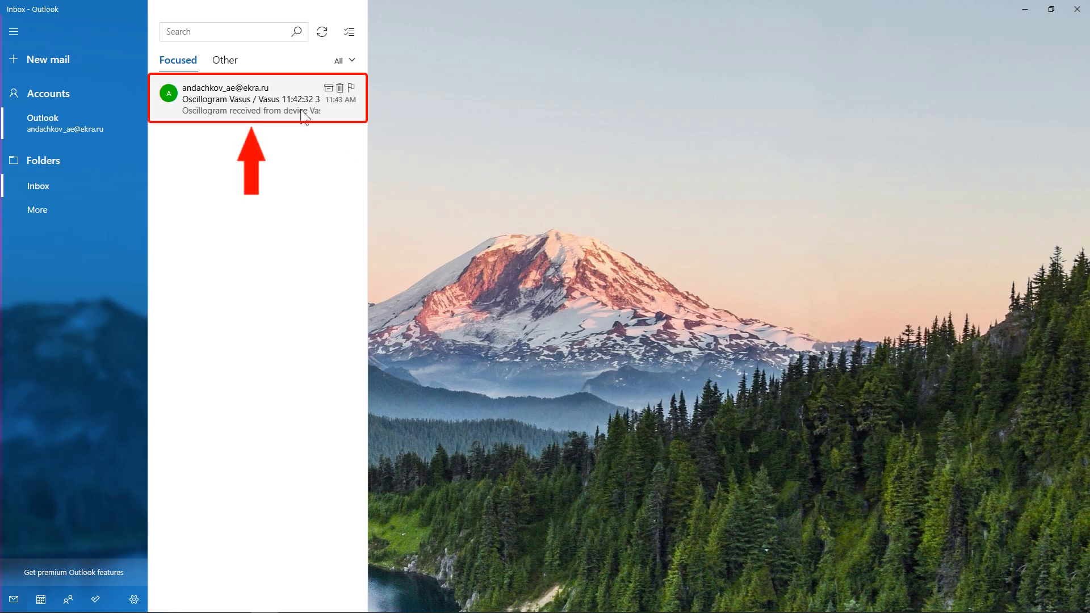
Step: Open the 'Oscillogram Vasus / Vasus 11:42:32' message in the Outlook inbox
left_click(305, 116)
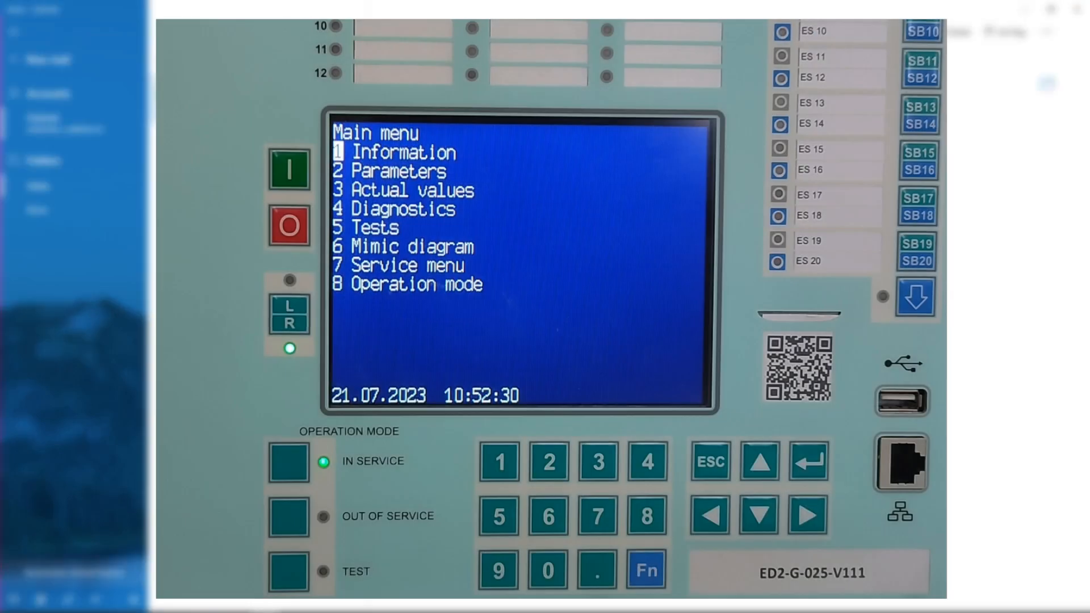